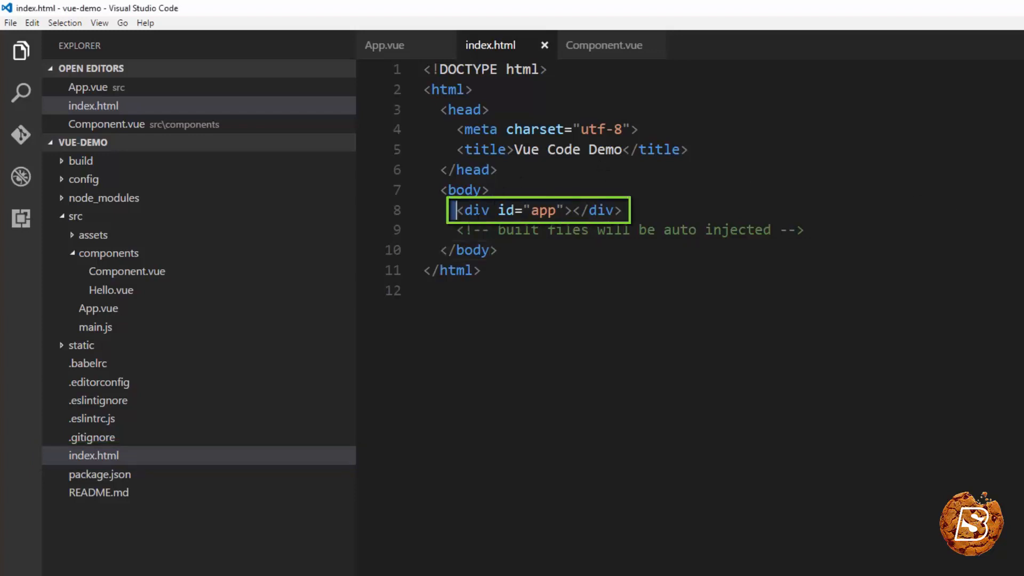
- Mark the app mount div in index.html, then review App.vue's template and script blocks
drag(456, 209, 623, 210)
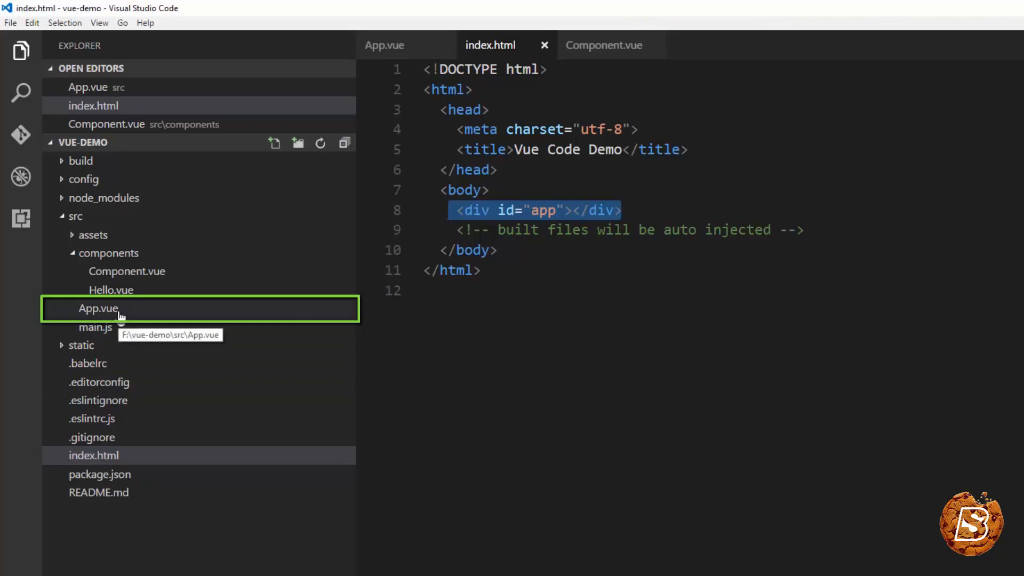
click(100, 309)
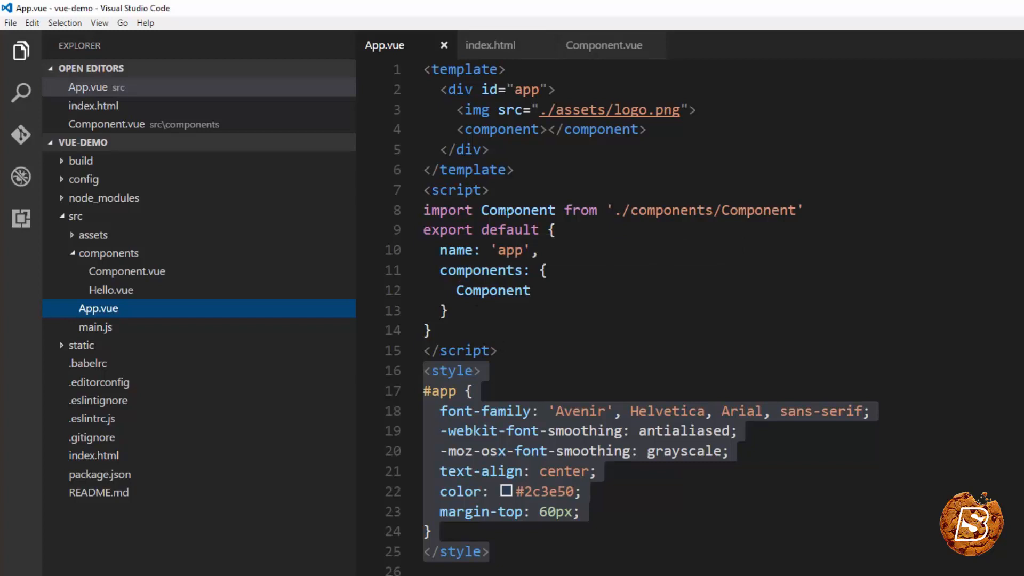
drag(516, 170, 423, 69)
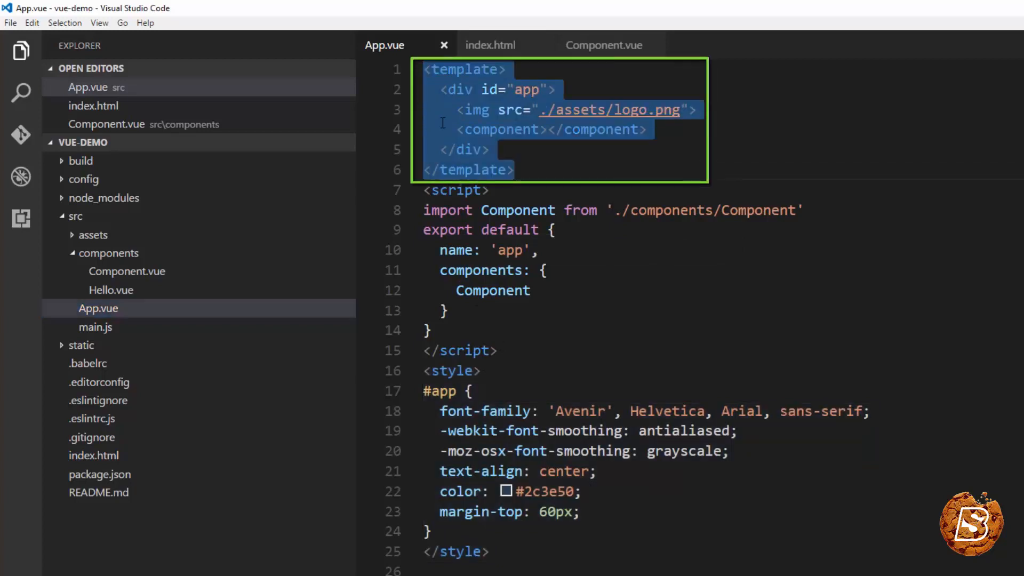
drag(498, 351, 409, 192)
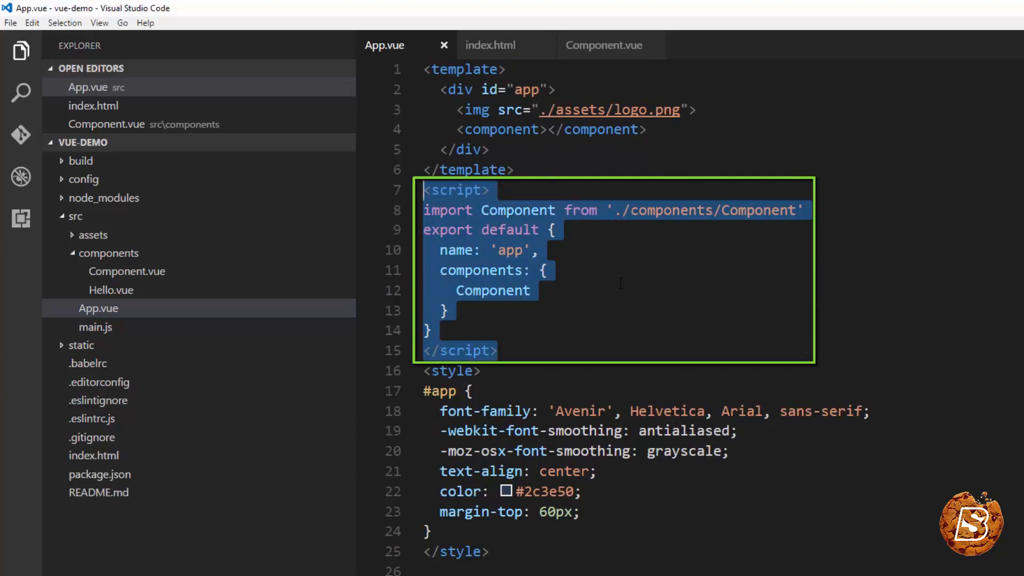
click(531, 290)
- Review App.vue's #app style block, the app div in the template, and the exported App definition
drag(490, 552, 418, 372)
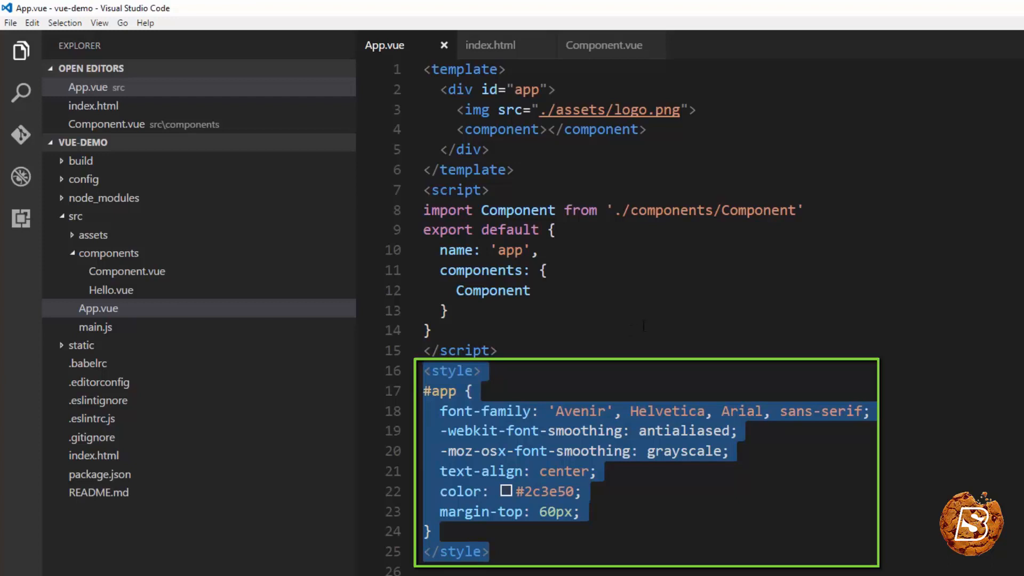
click(432, 330)
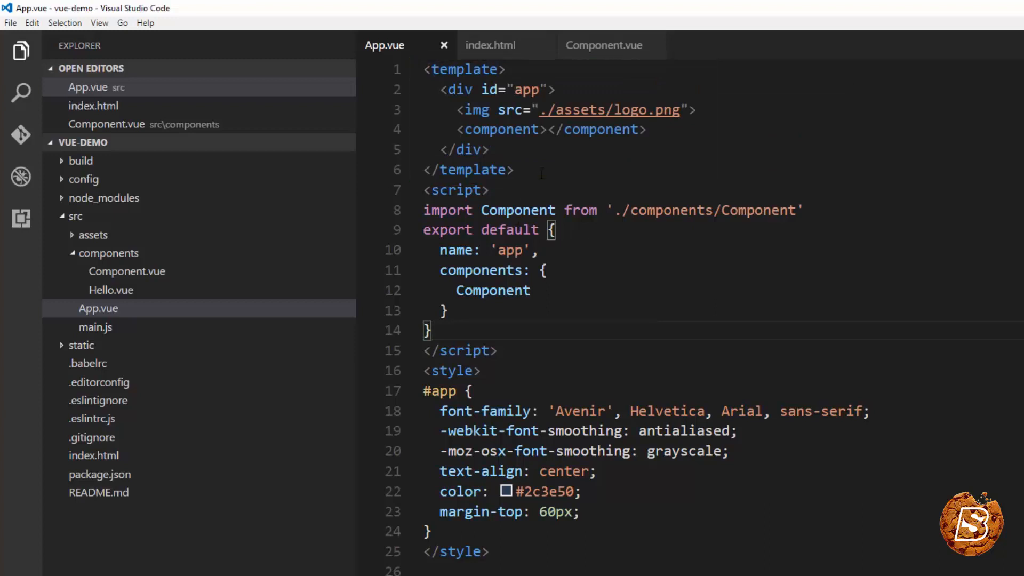
drag(490, 150, 424, 90)
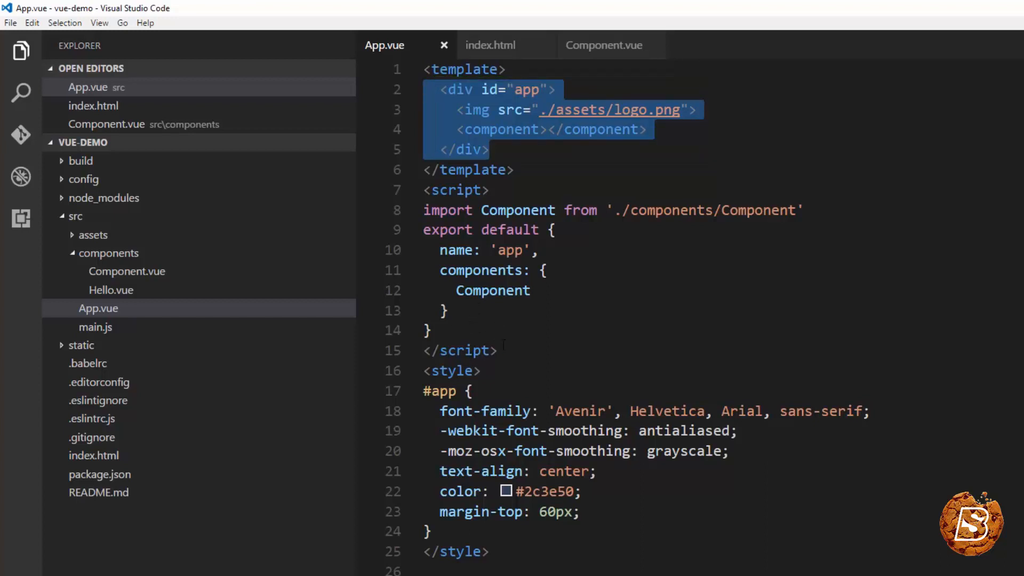
drag(433, 330, 424, 229)
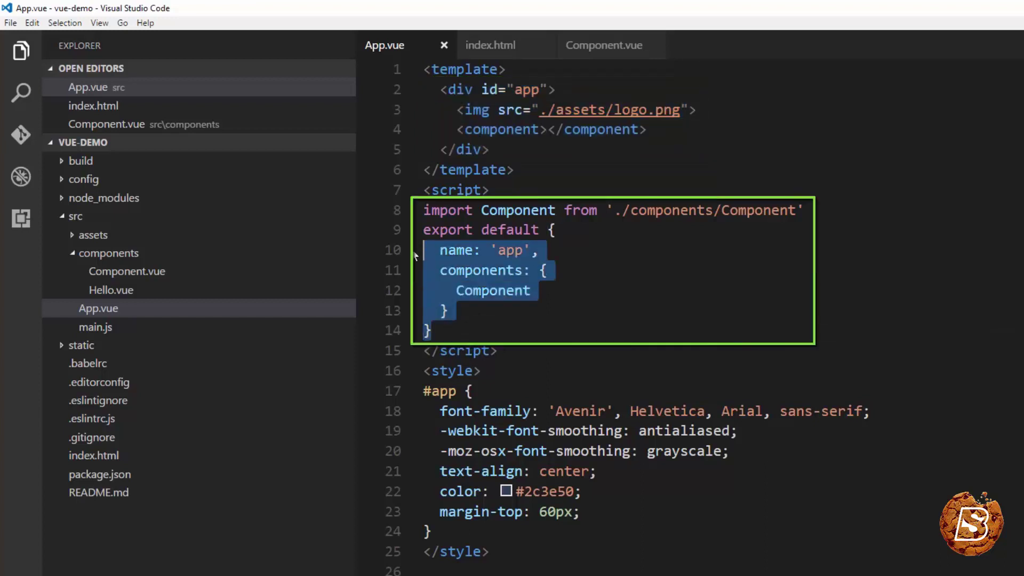
click(653, 314)
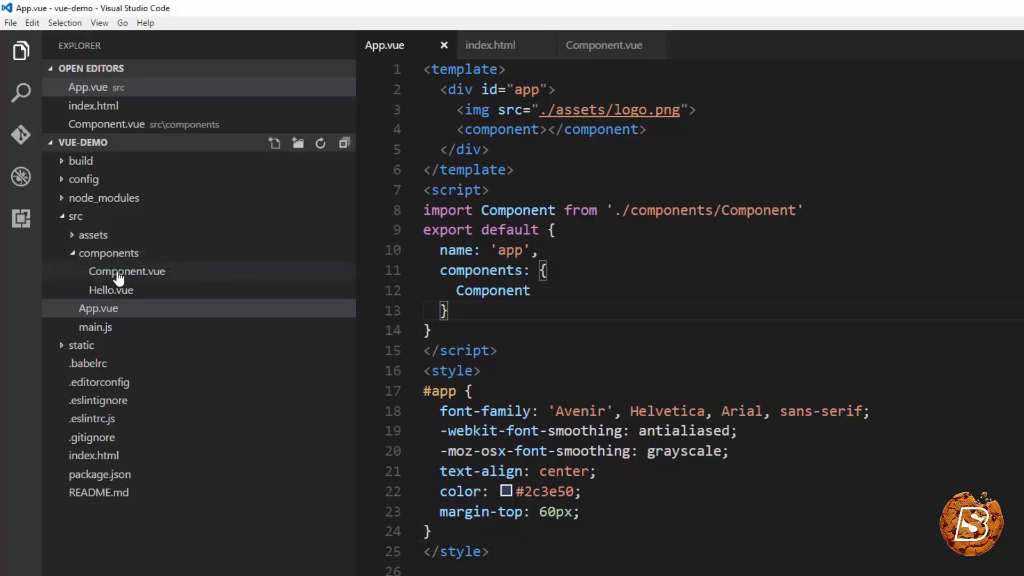
- Review Component.vue's template: the wrapping div with its title and content placeholders
click(117, 272)
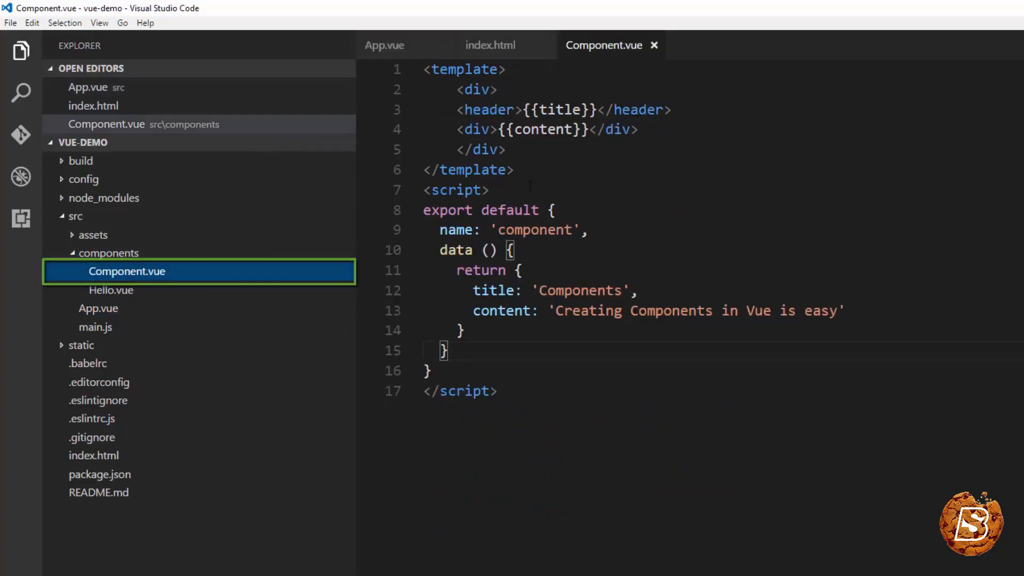
mouse_move(516, 169)
mouse_down()
mouse_move(424, 69)
mouse_move(508, 149)
mouse_up()
click(459, 89)
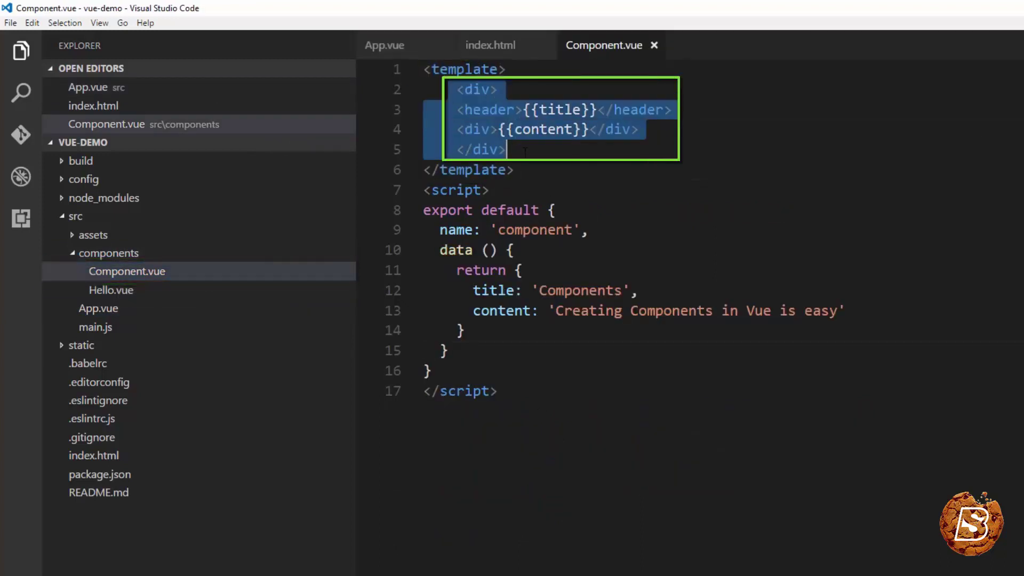
click(560, 172)
double_click(560, 110)
double_click(544, 129)
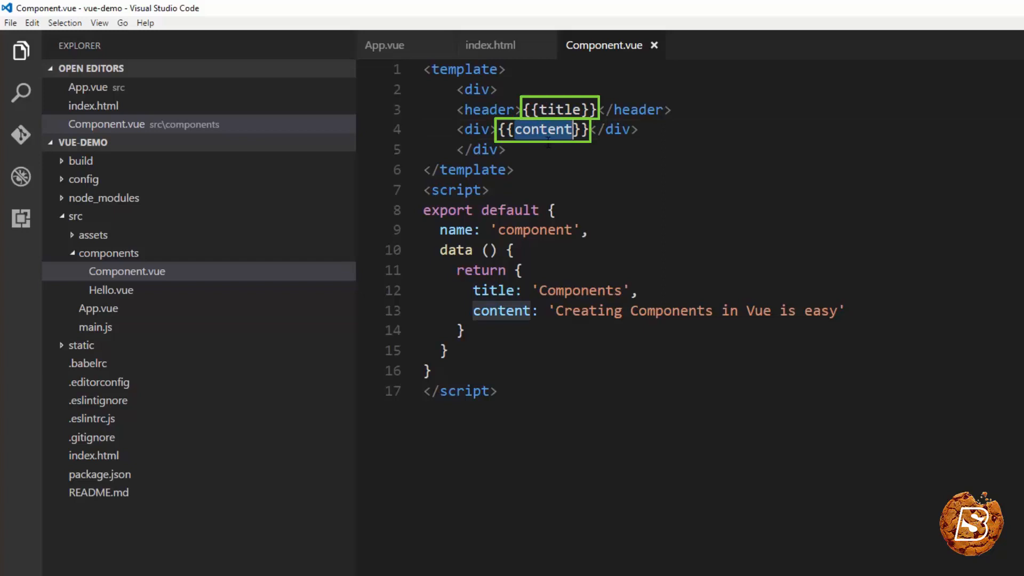
click(490, 190)
- Review the script block: the component name line and data returning title and content
drag(498, 393, 423, 189)
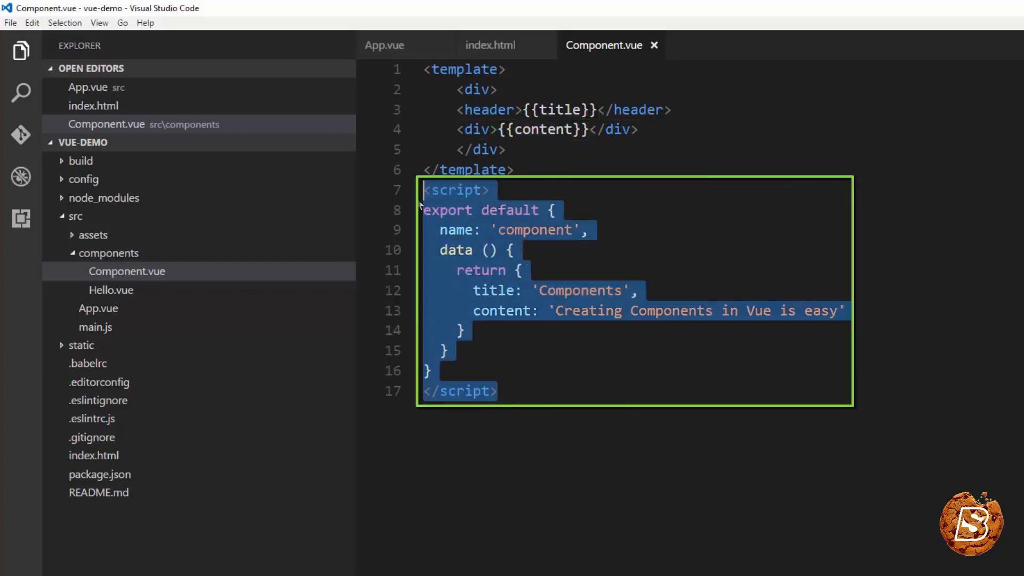
click(555, 209)
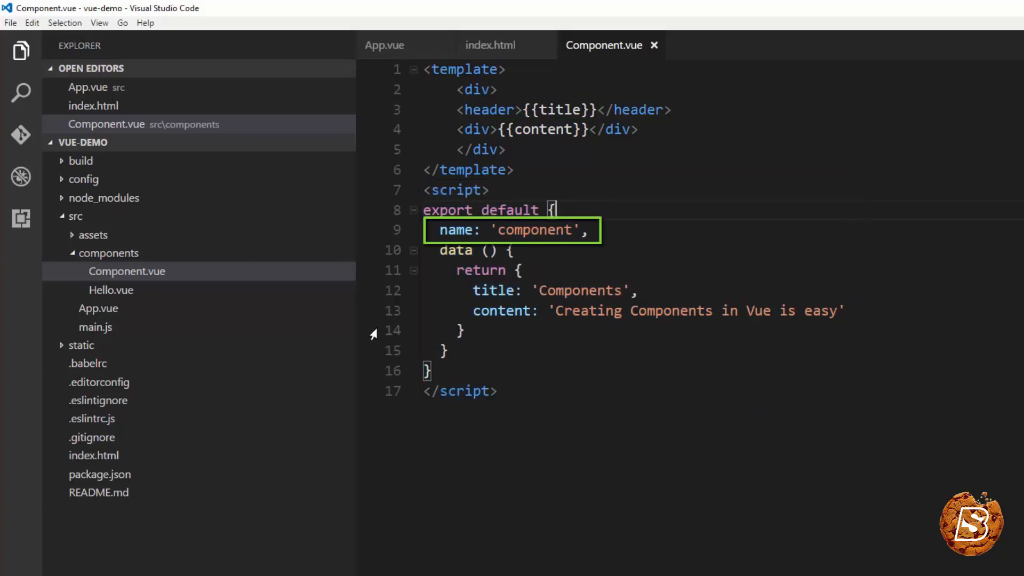
drag(432, 229, 590, 230)
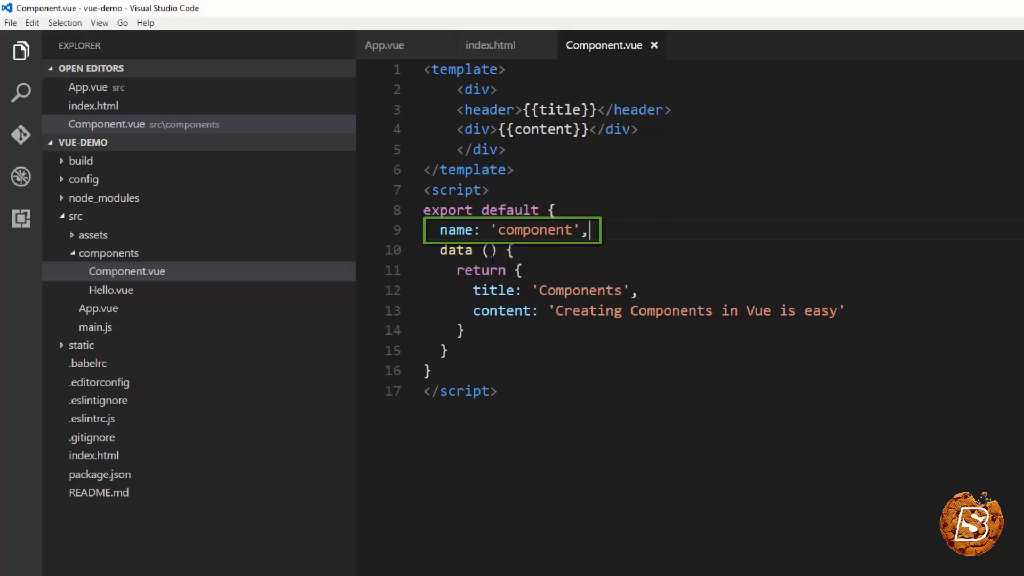
mouse_move(440, 250)
mouse_down()
mouse_move(533, 290)
mouse_move(465, 330)
mouse_up()
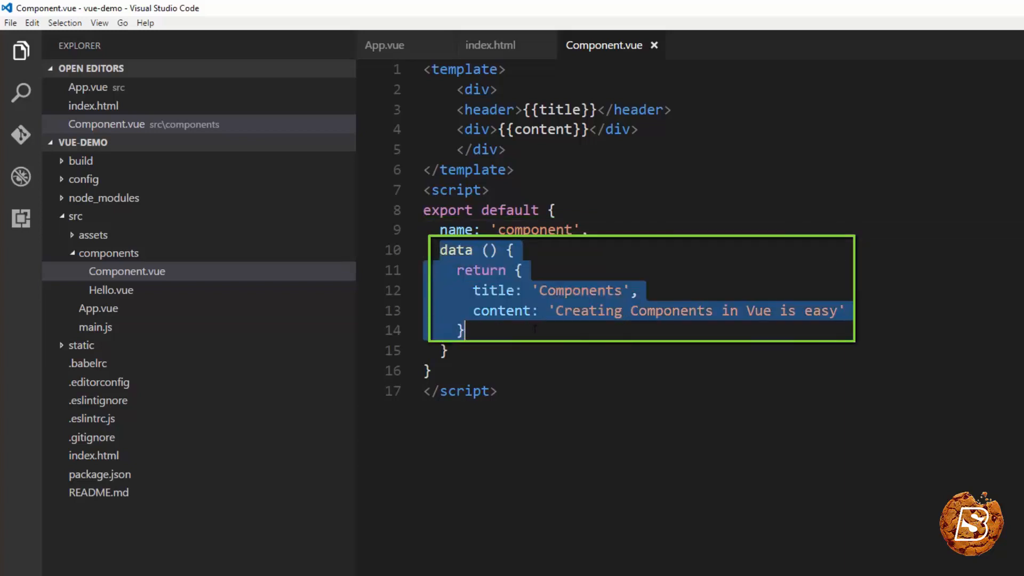
click(432, 371)
double_click(494, 291)
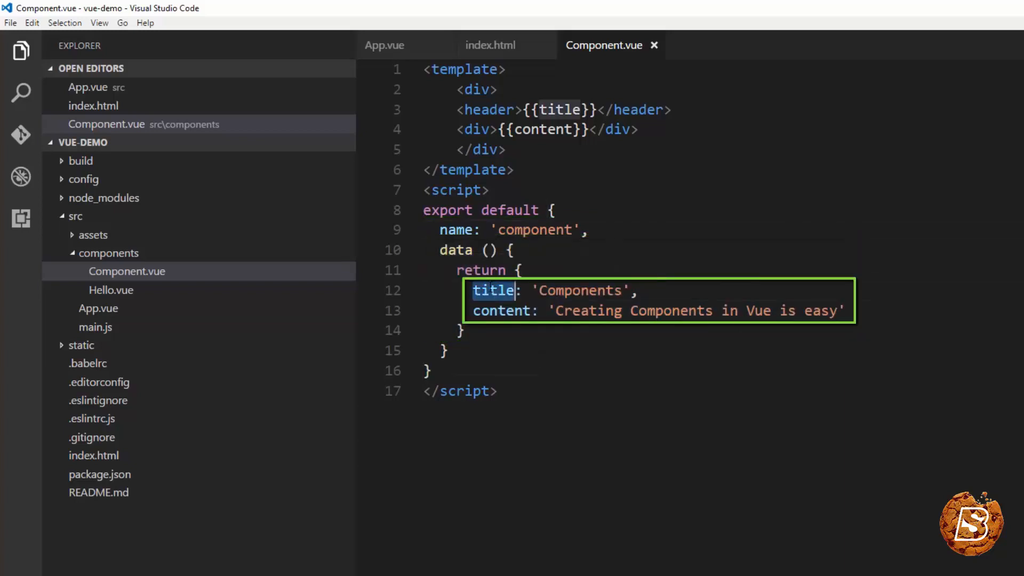
double_click(502, 311)
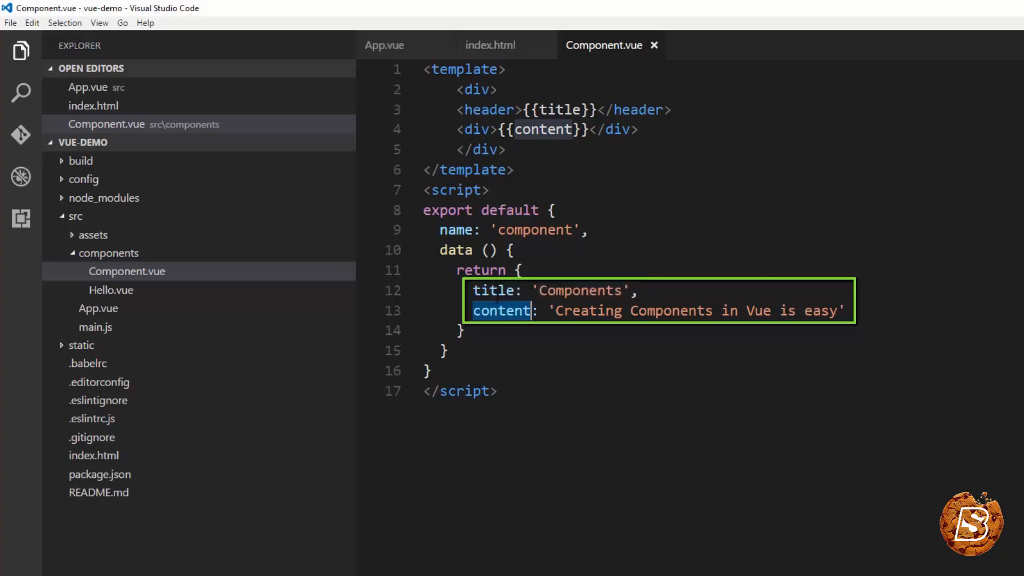
- Relate the header and div to title and content, then review the export default statement
drag(458, 110, 672, 109)
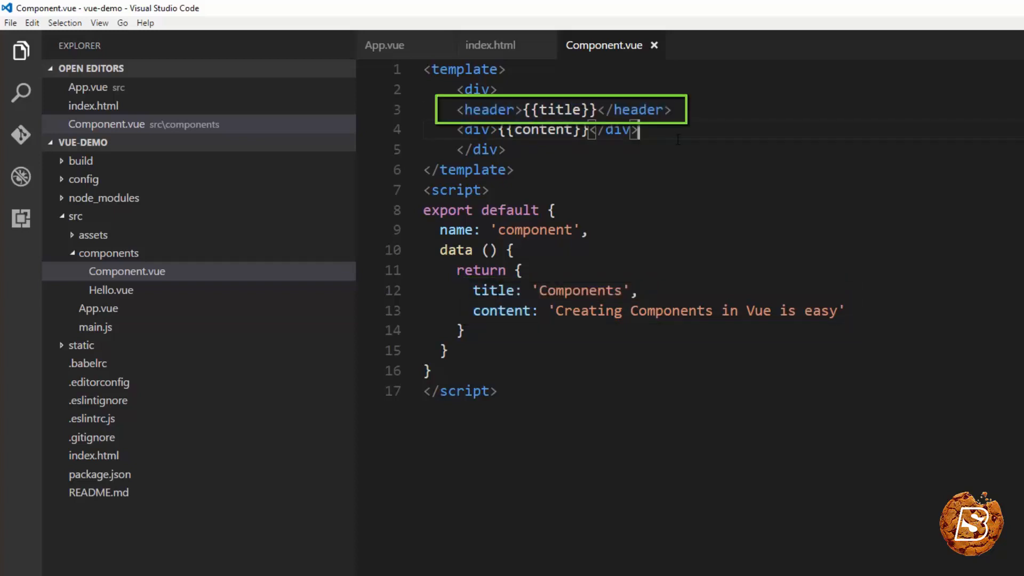
drag(458, 130, 638, 129)
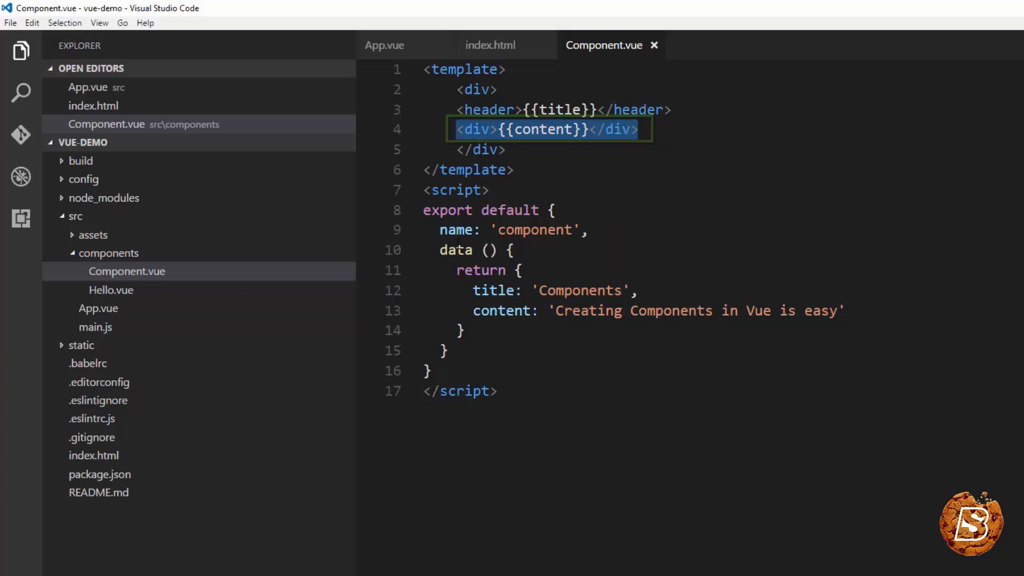
drag(424, 210, 543, 210)
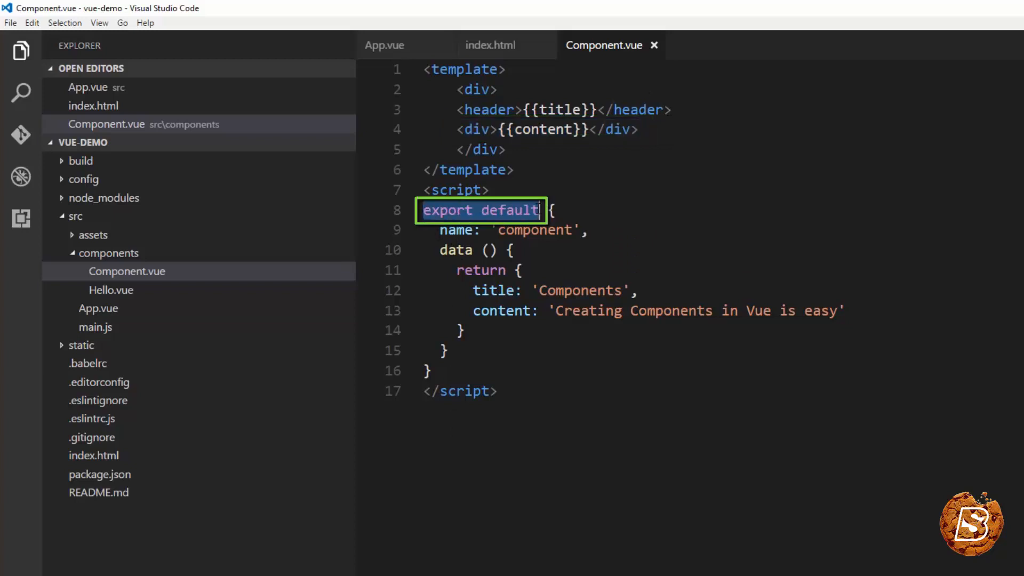
mouse_move(499, 393)
mouse_down()
mouse_move(410, 195)
mouse_move(411, 72)
mouse_up()
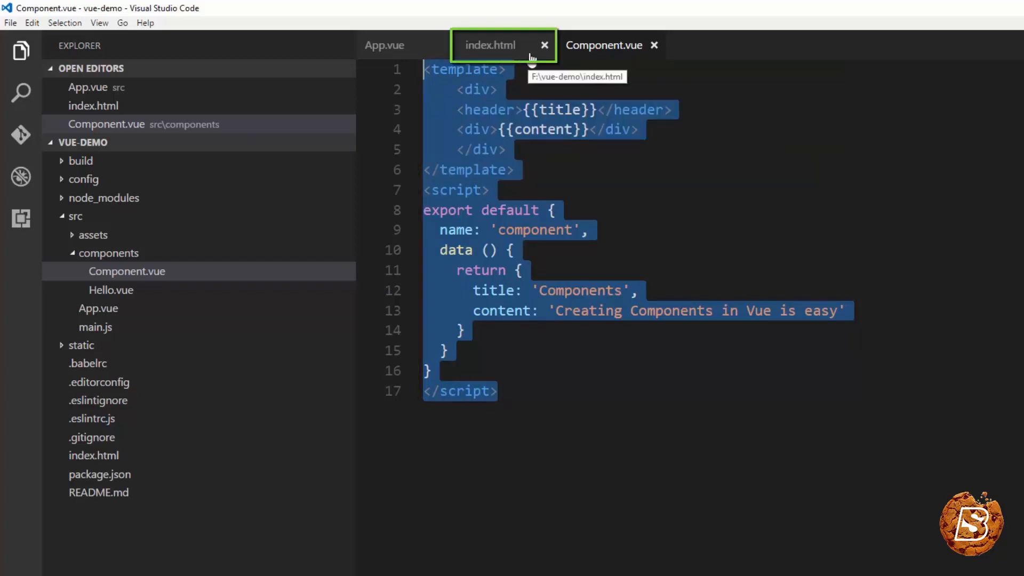
click(388, 48)
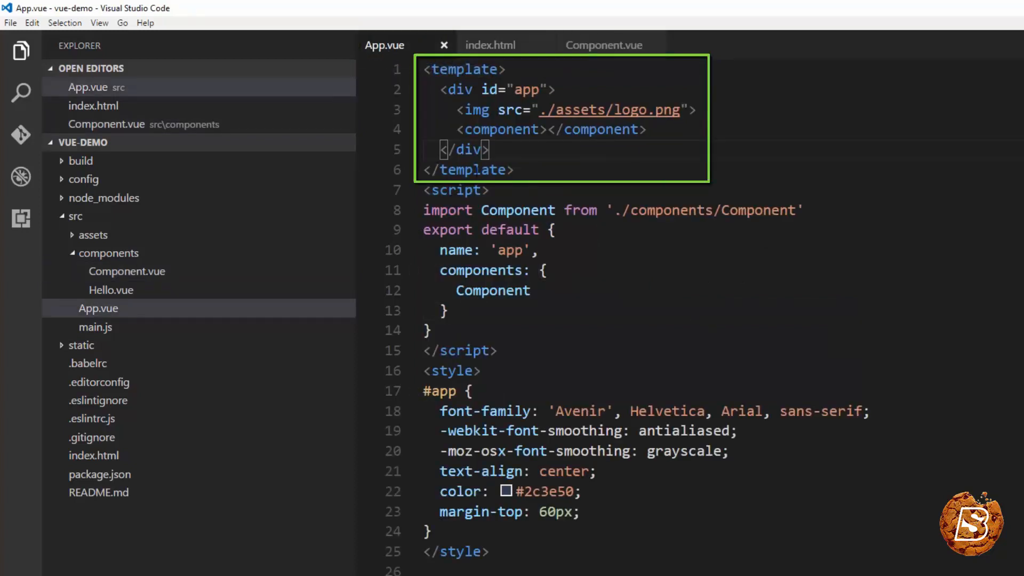
click(461, 69)
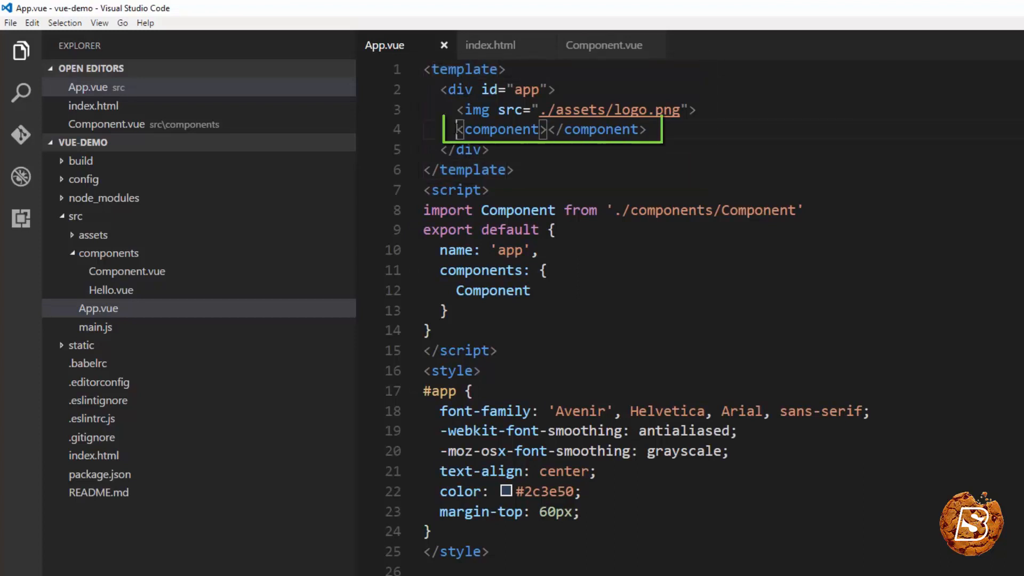
drag(457, 129, 657, 110)
drag(458, 129, 647, 129)
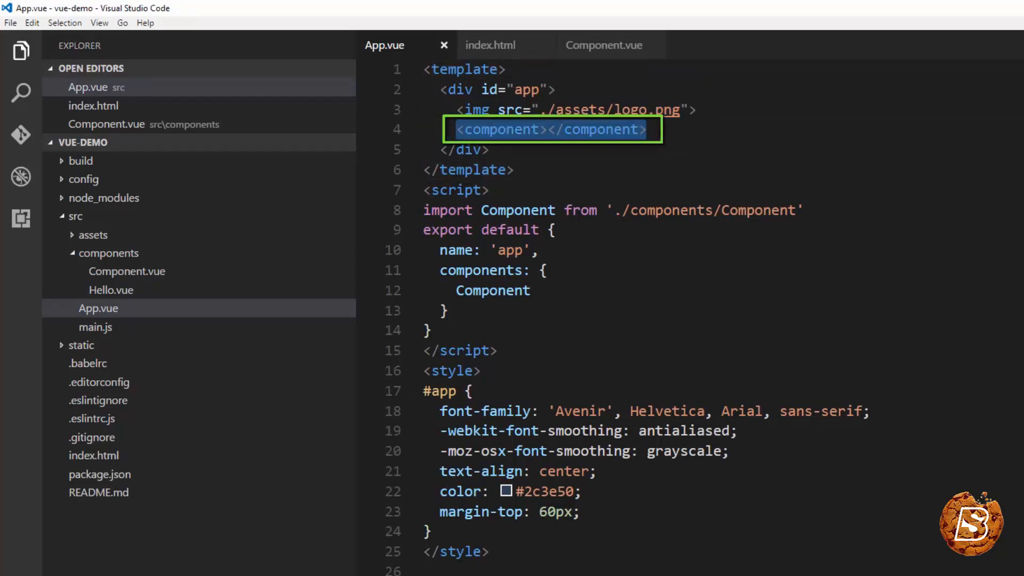
click(501, 130)
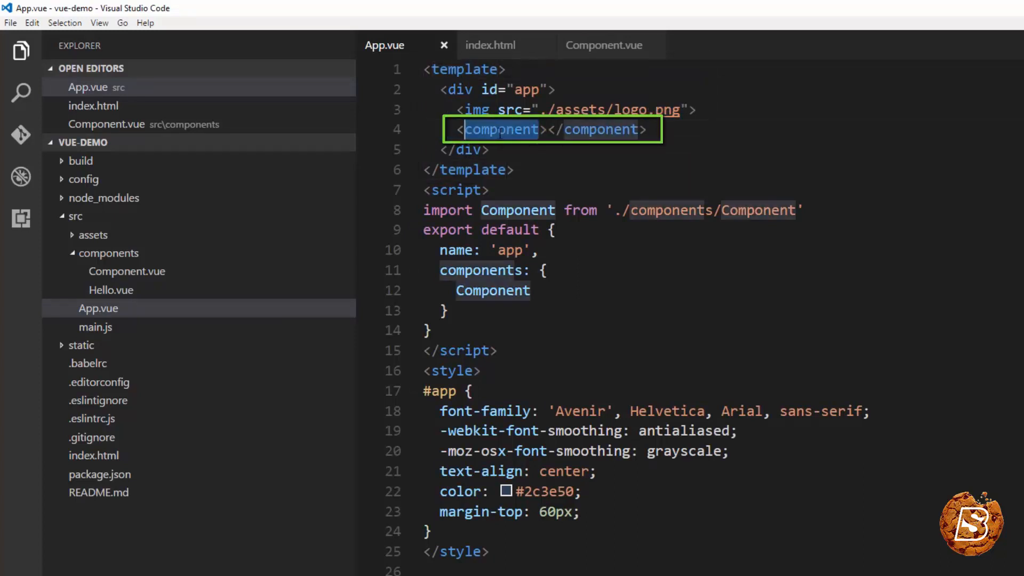
click(608, 45)
click(444, 230)
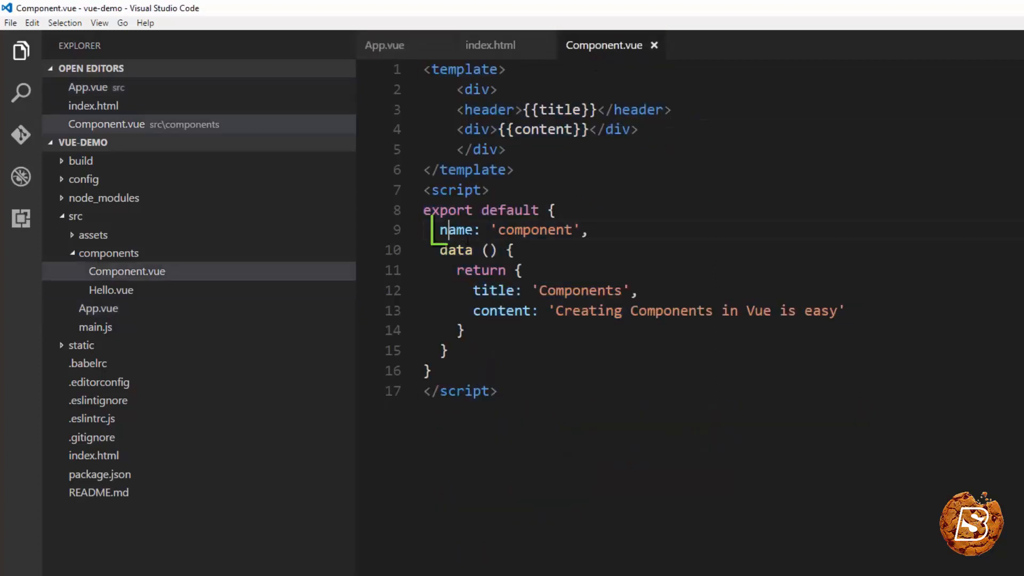
drag(440, 230, 589, 230)
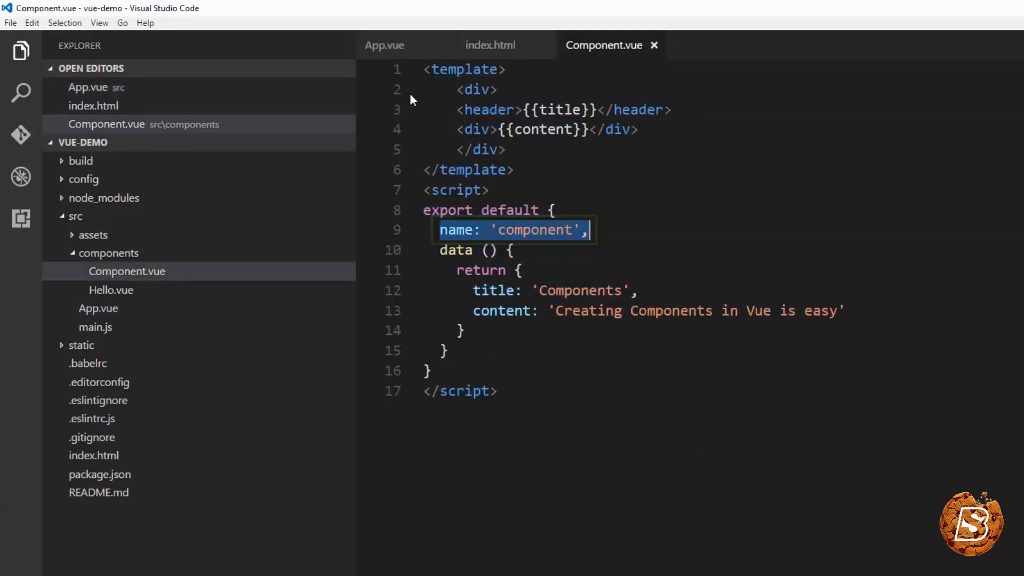
click(384, 45)
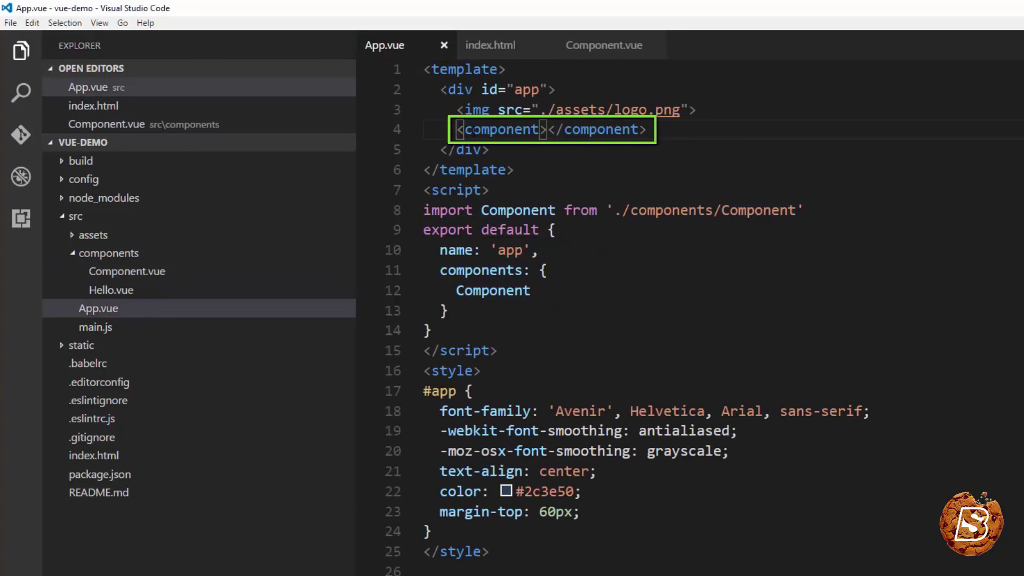
drag(456, 130, 647, 130)
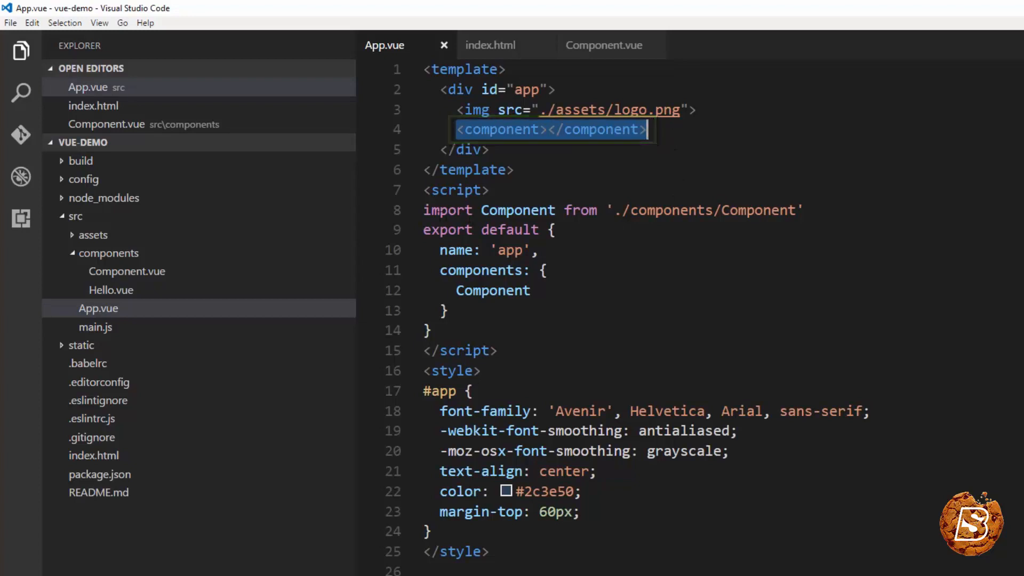
click(423, 209)
drag(424, 210, 803, 209)
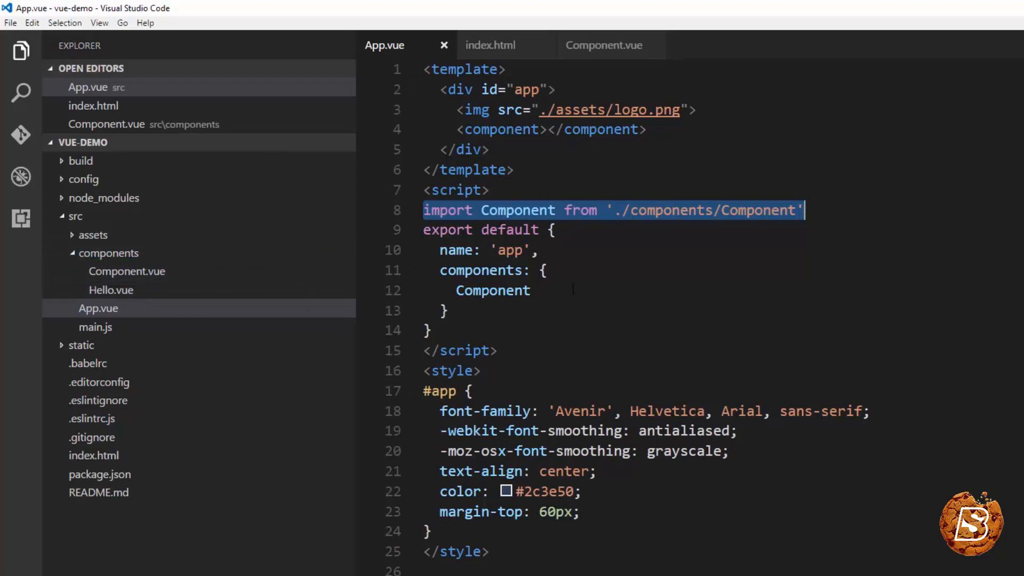
click(547, 270)
drag(438, 251, 541, 250)
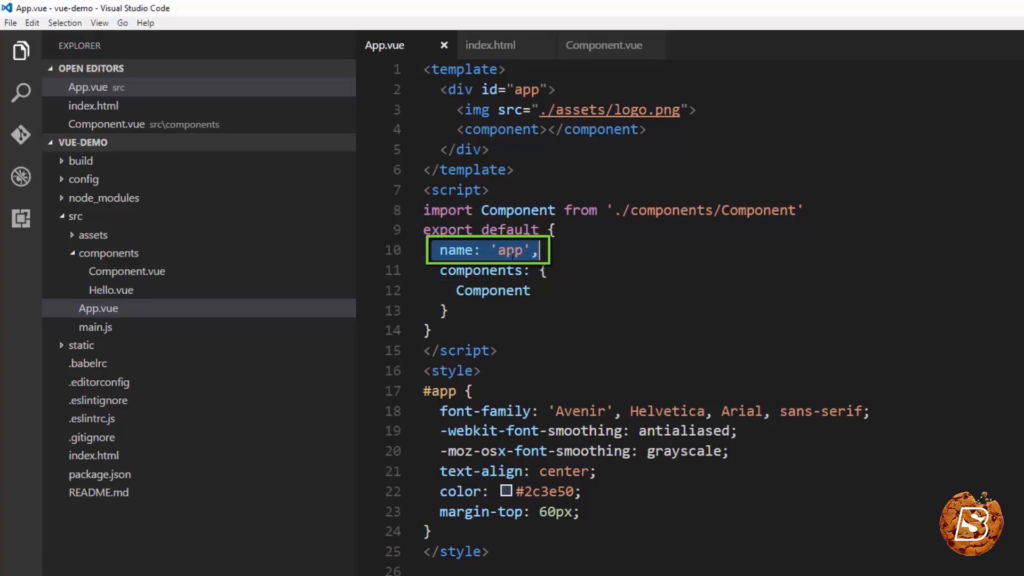
click(546, 270)
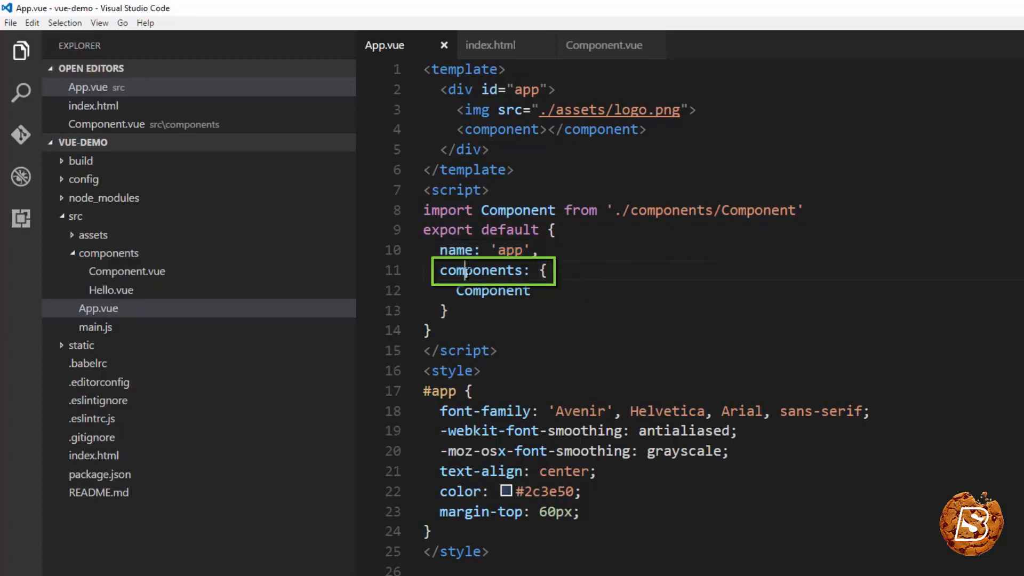
double_click(481, 271)
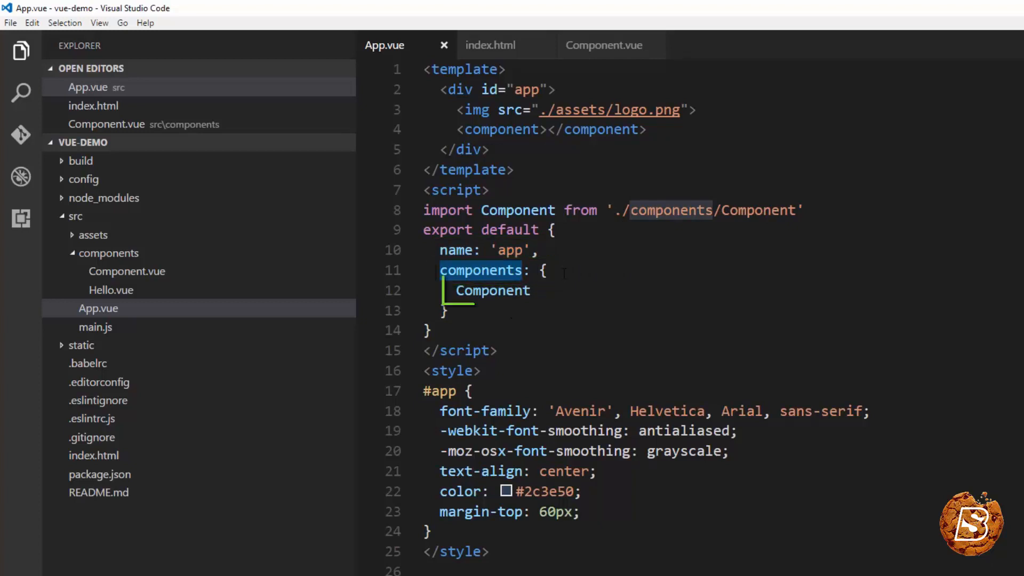
double_click(494, 290)
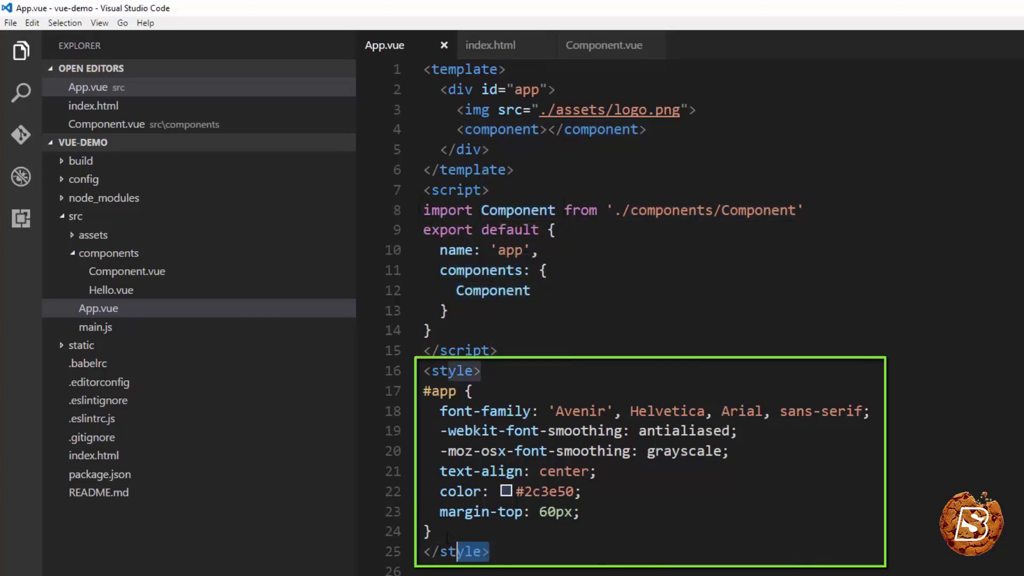
drag(489, 551, 414, 374)
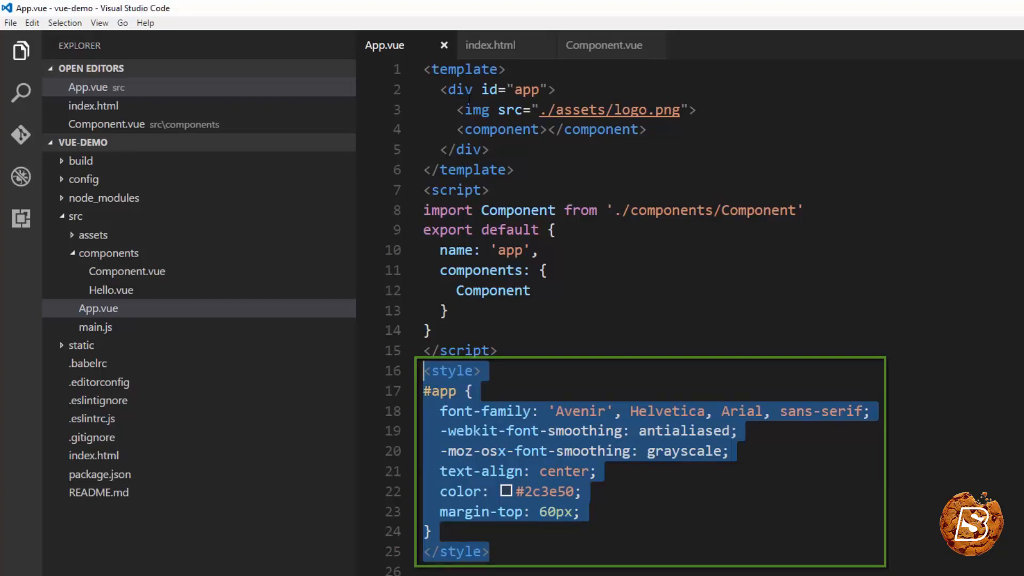
double_click(461, 89)
double_click(441, 391)
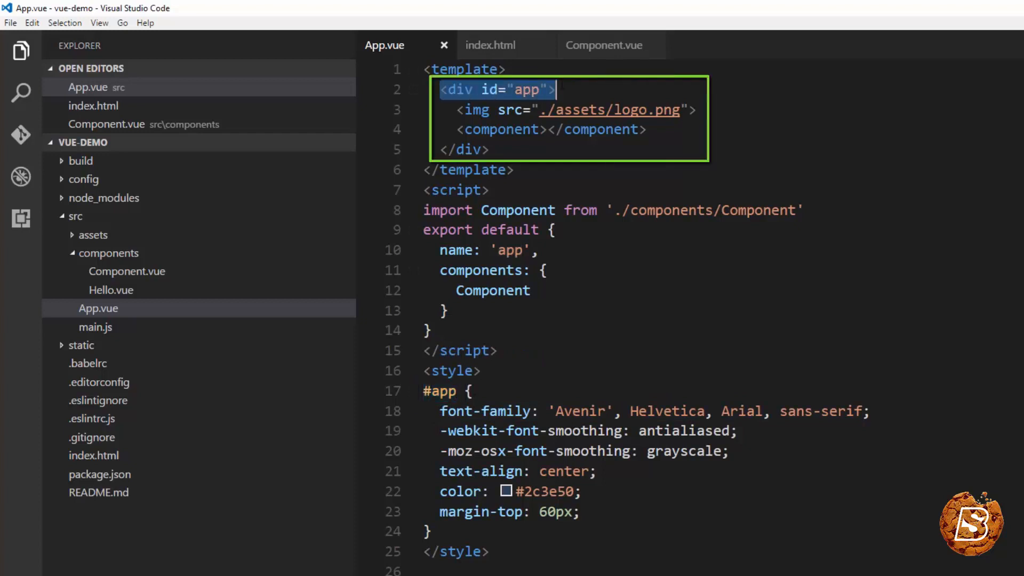
click(498, 351)
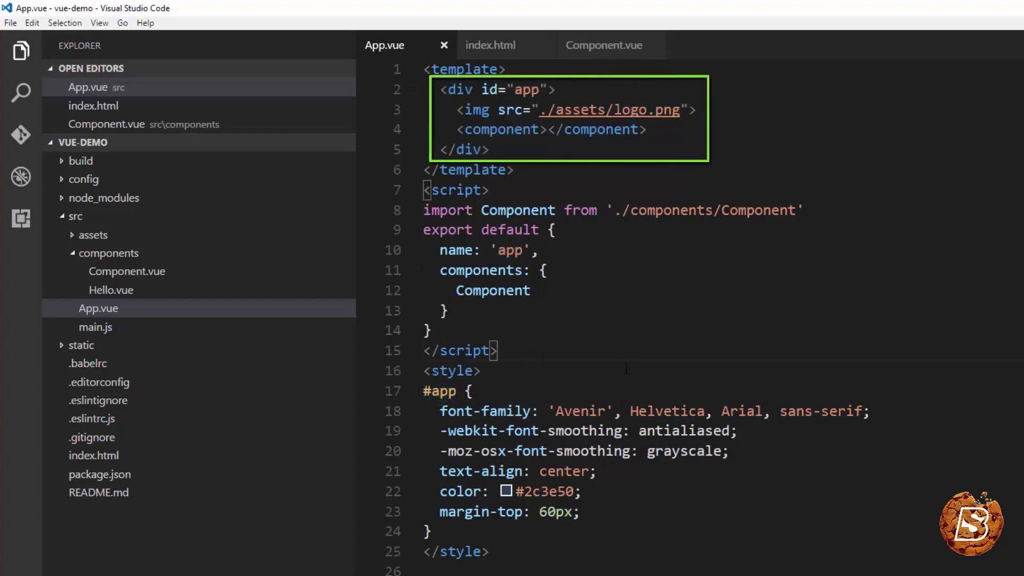
- Review main.js's new Vue block and its el: '#app' mount option
click(105, 331)
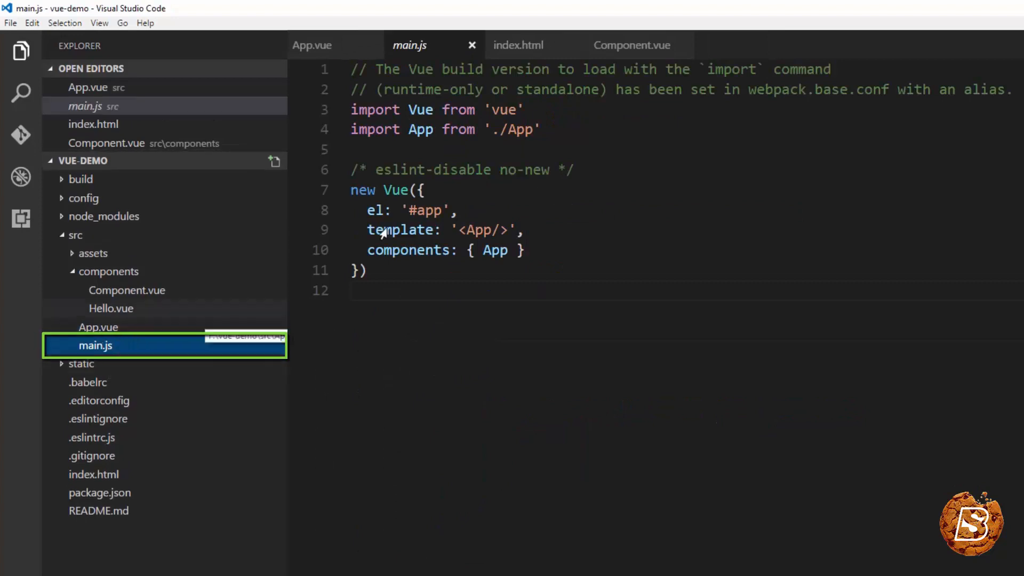
click(357, 268)
drag(366, 271, 351, 190)
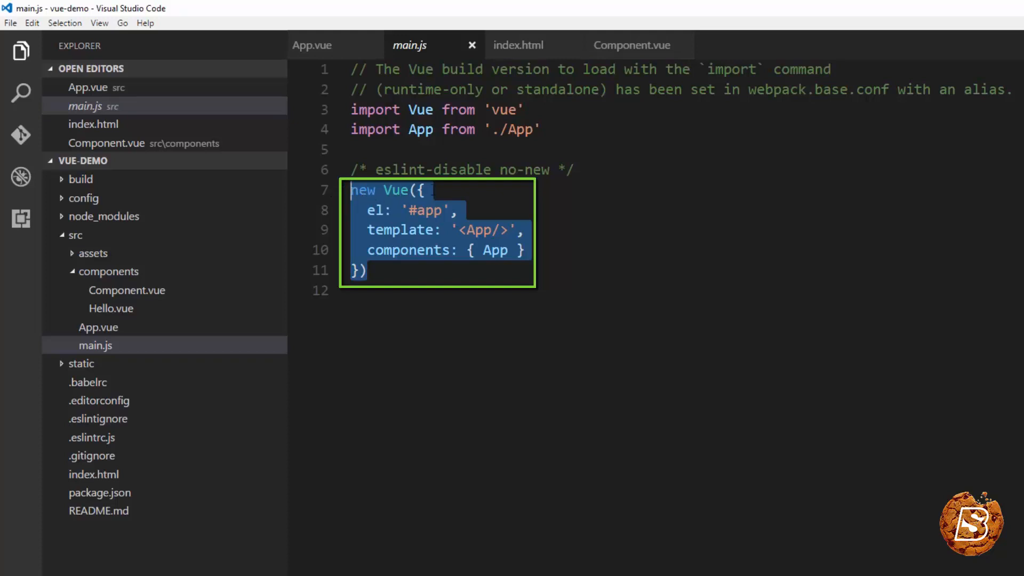
click(432, 191)
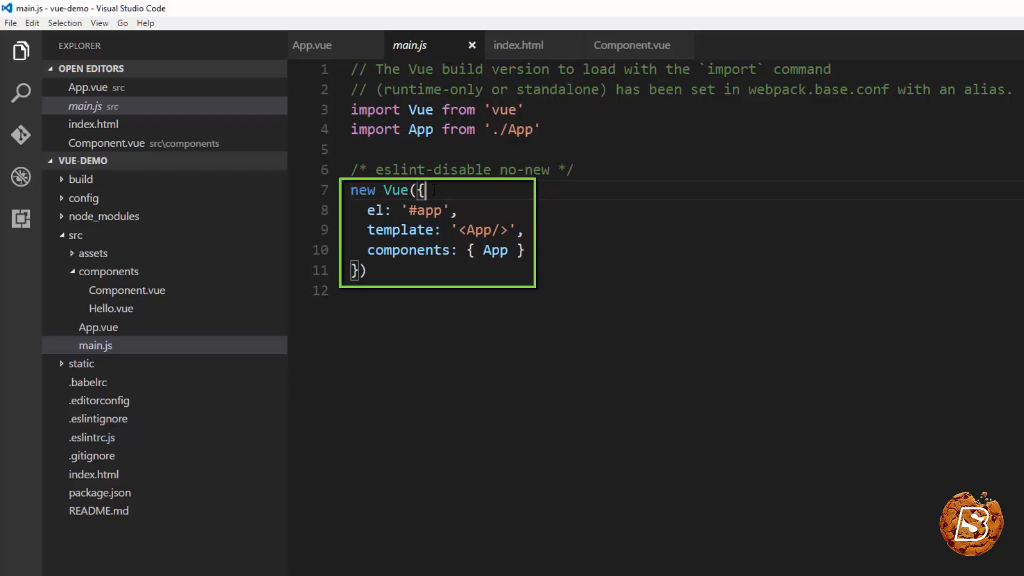
mouse_move(377, 272)
mouse_down()
mouse_move(350, 193)
mouse_move(450, 209)
mouse_up()
click(398, 236)
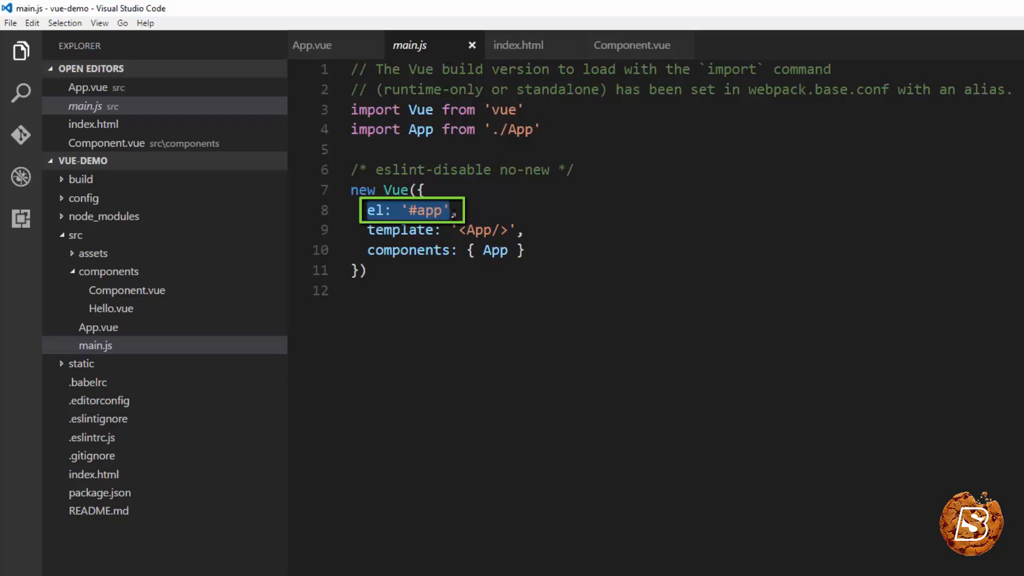
- Review the template option, the import App line and components: { App }, returning to App.vue
click(370, 230)
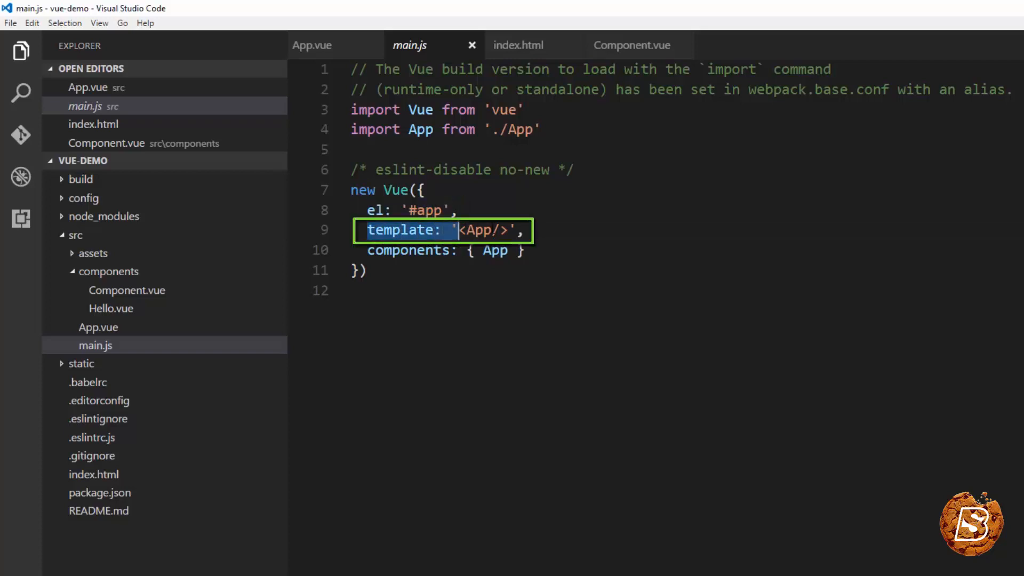
key(shift+End)
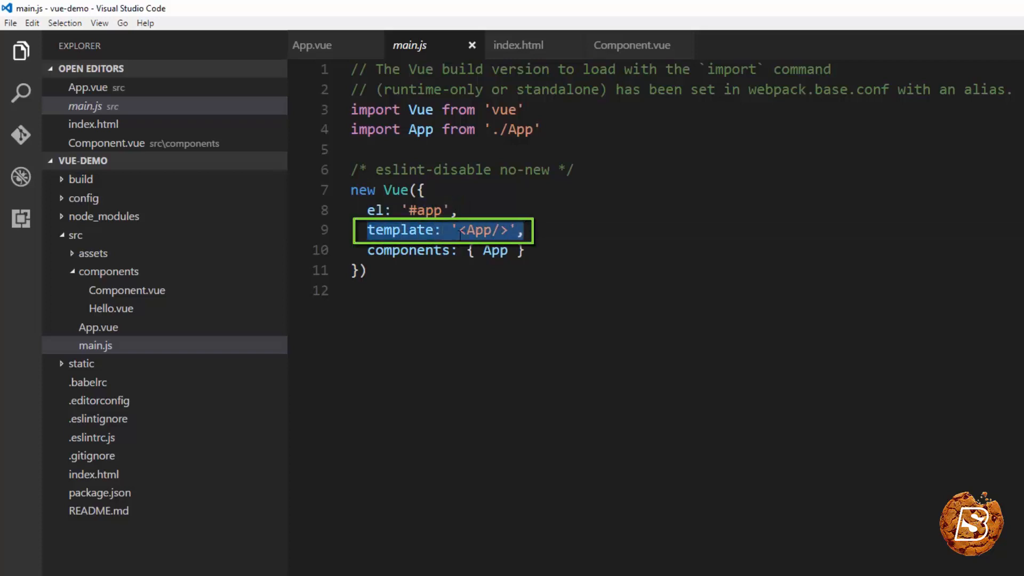
click(493, 230)
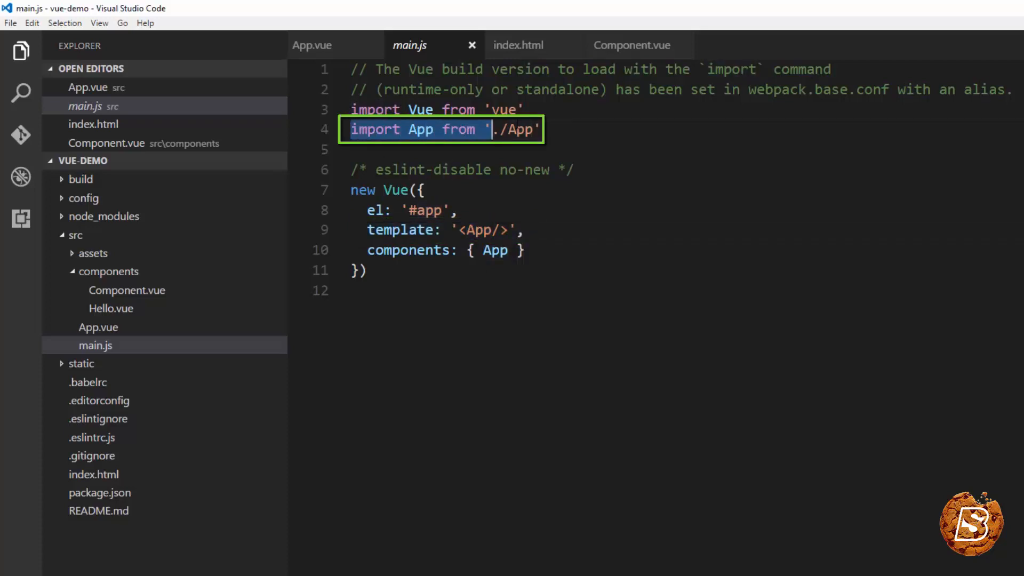
click(530, 110)
key(shift+Down)
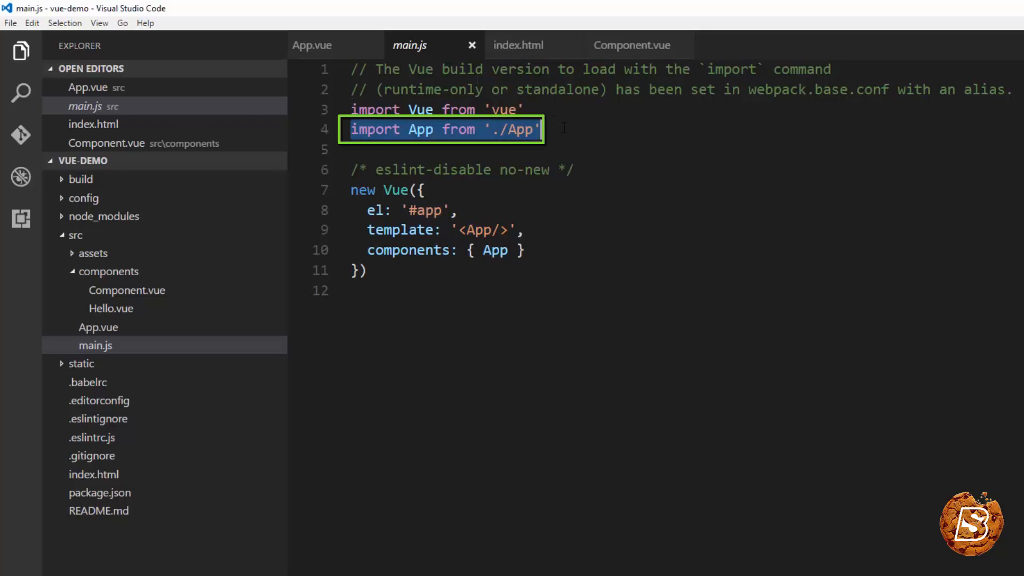
mouse_move(367, 251)
mouse_down()
mouse_move(525, 250)
mouse_move(483, 250)
mouse_up()
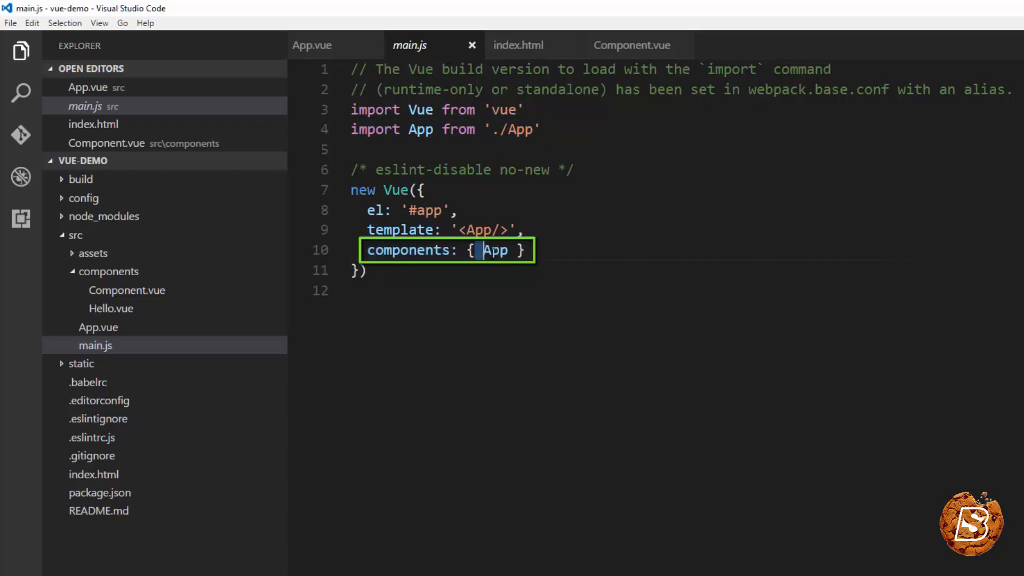
click(313, 45)
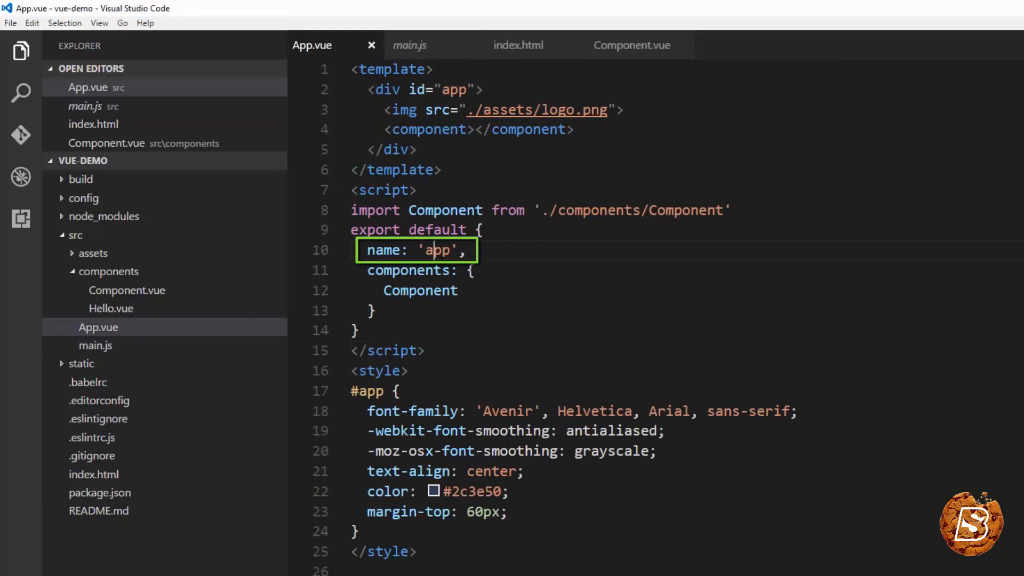
- Return to main.js and highlight its components: { App } registration line
click(409, 46)
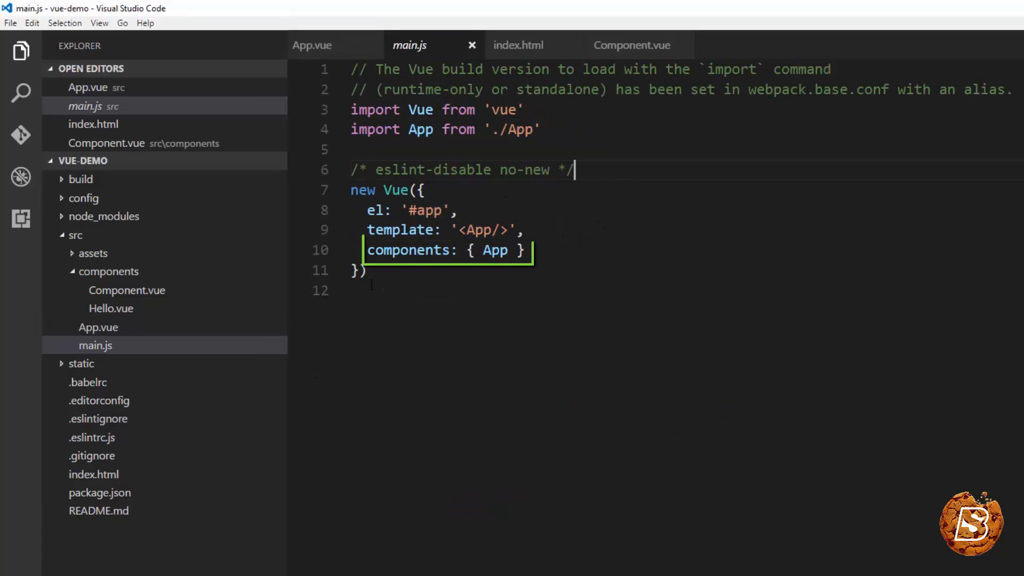
drag(369, 251, 524, 251)
click(512, 312)
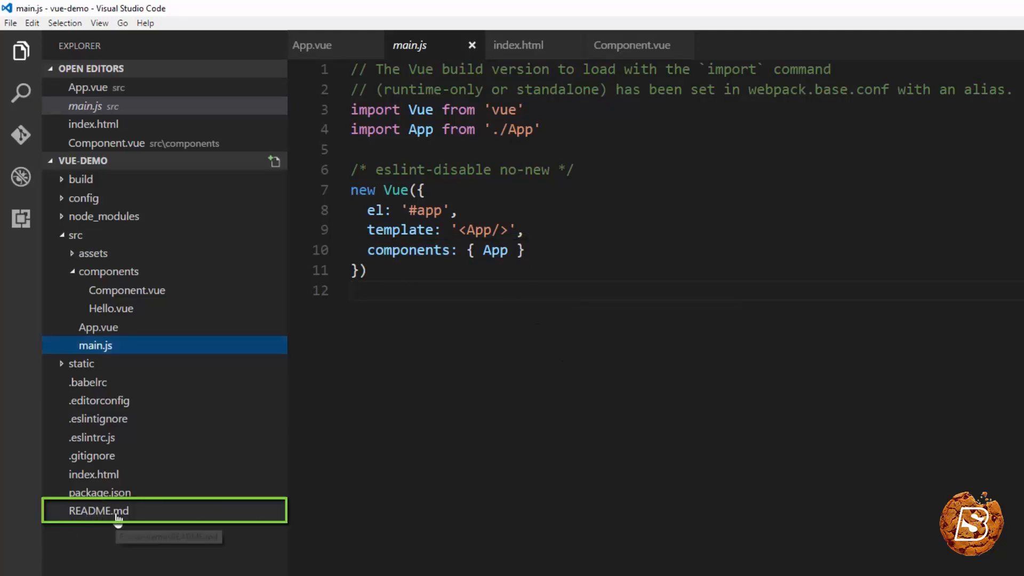
- Review README.md's npm run dev and npm run build setup commands
click(98, 511)
click(232, 353)
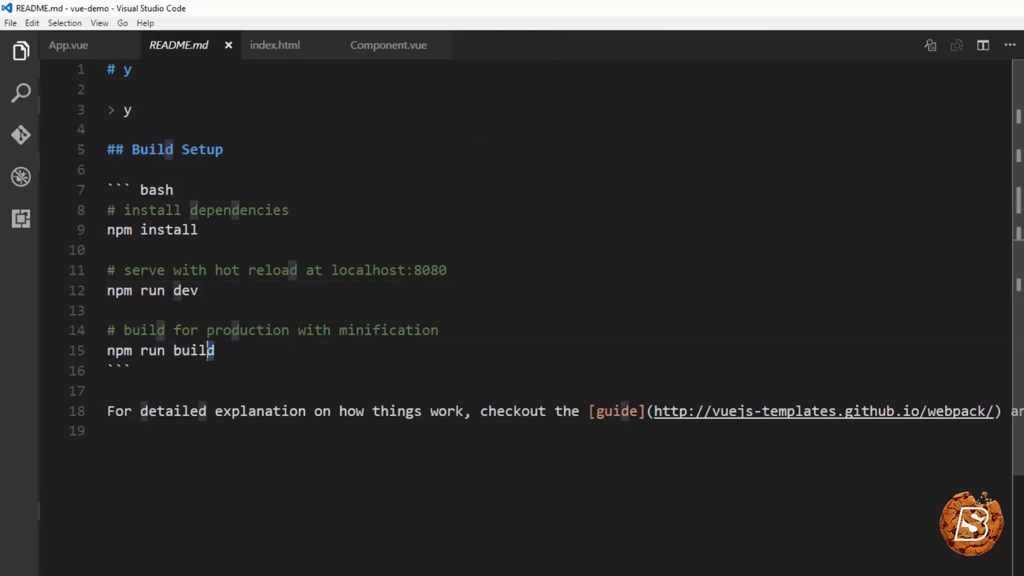
click(214, 290)
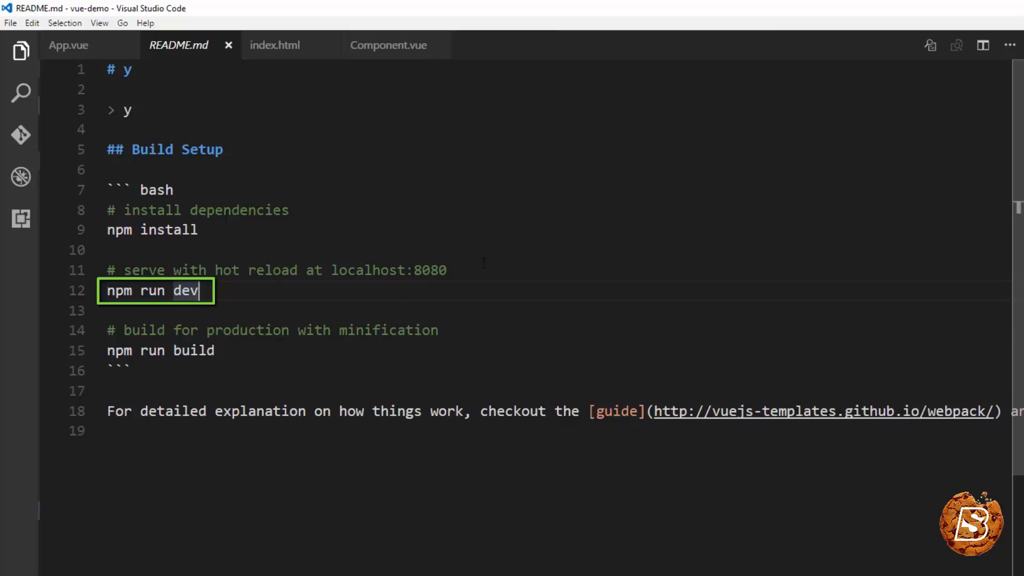
drag(215, 351, 107, 351)
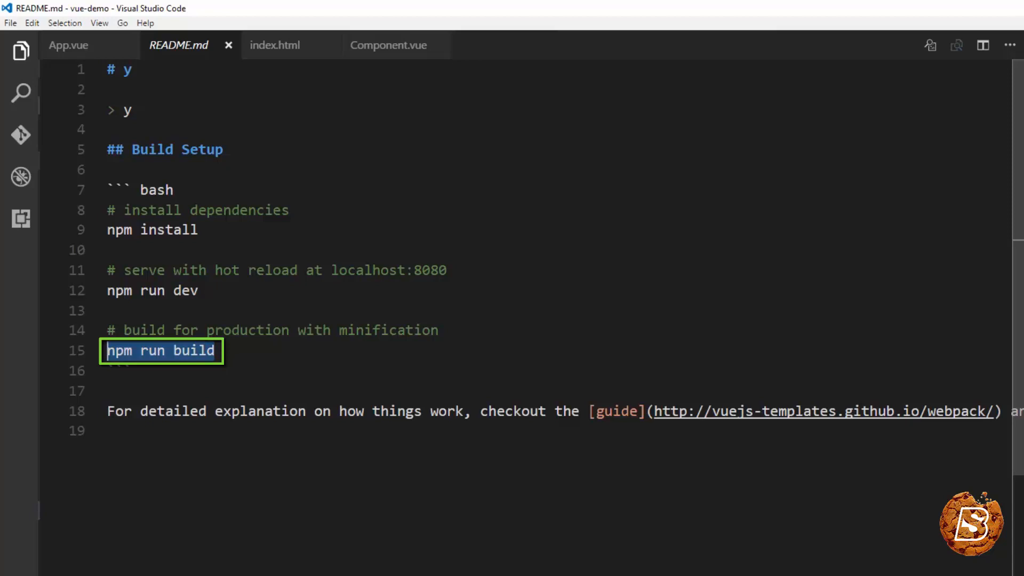
drag(199, 290, 108, 291)
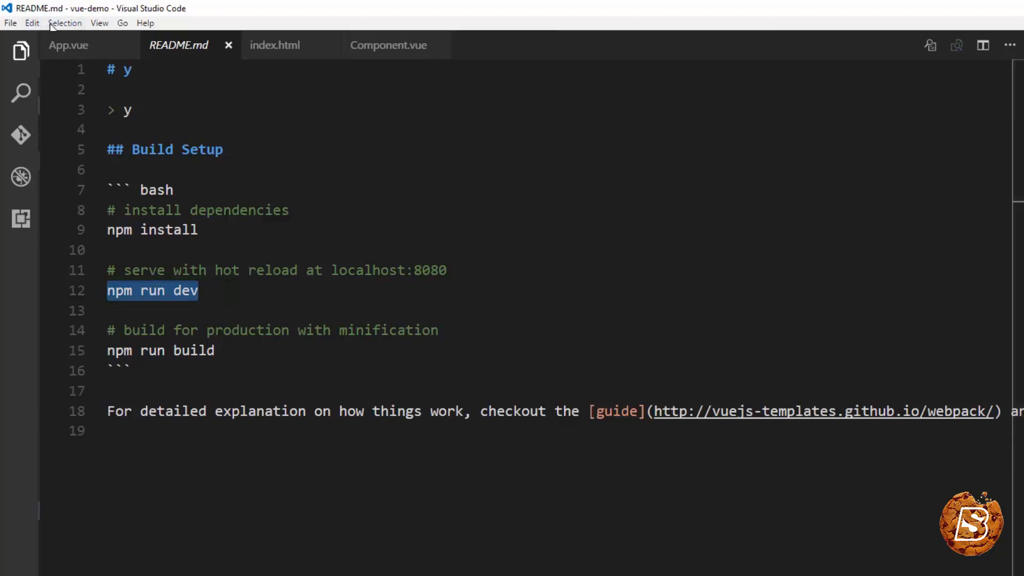
- Show the integrated terminal with npm run dev serving at localhost:8080, then switch to Chrome
click(99, 23)
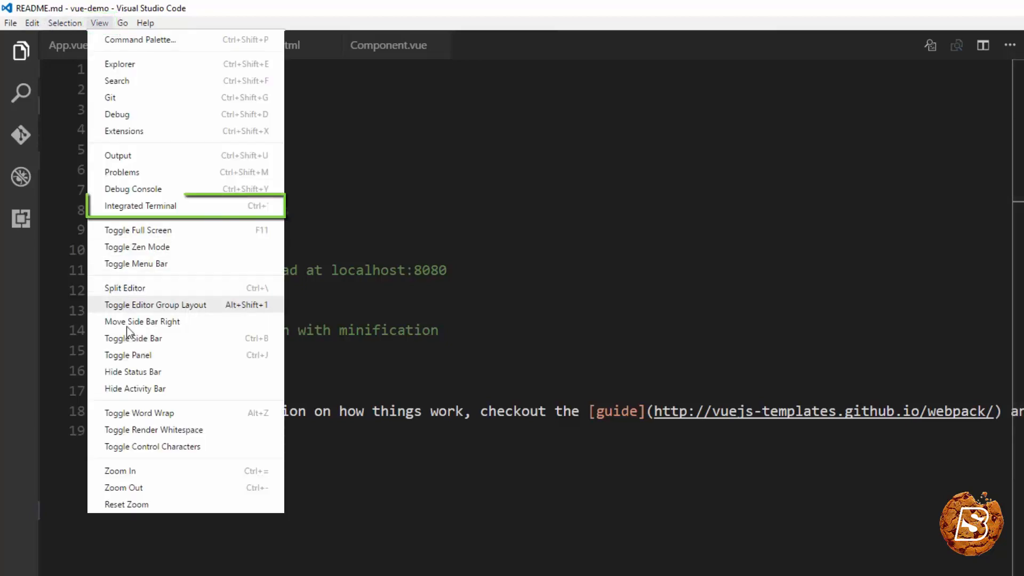
click(140, 205)
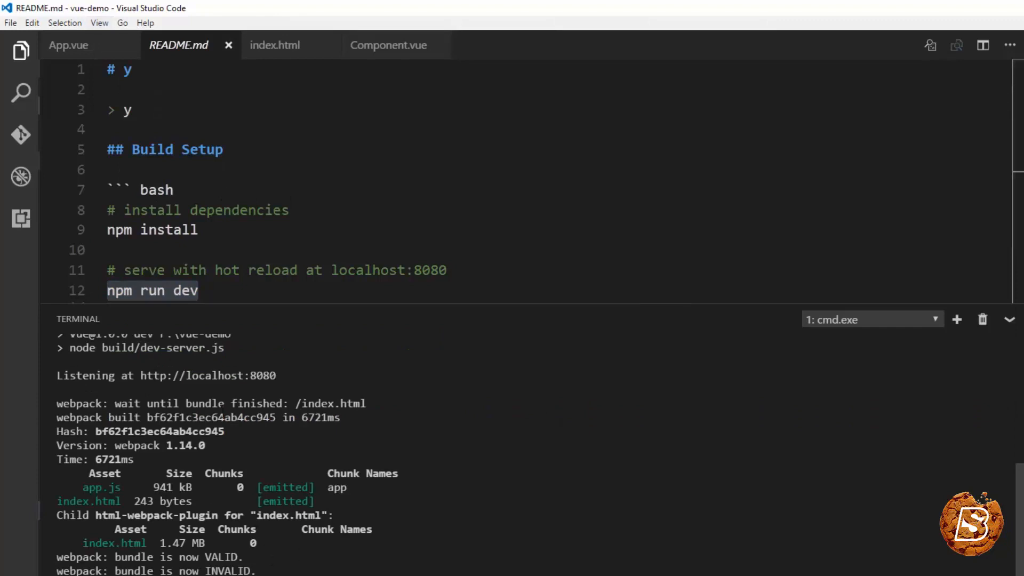
scroll(512, 448, up, 3)
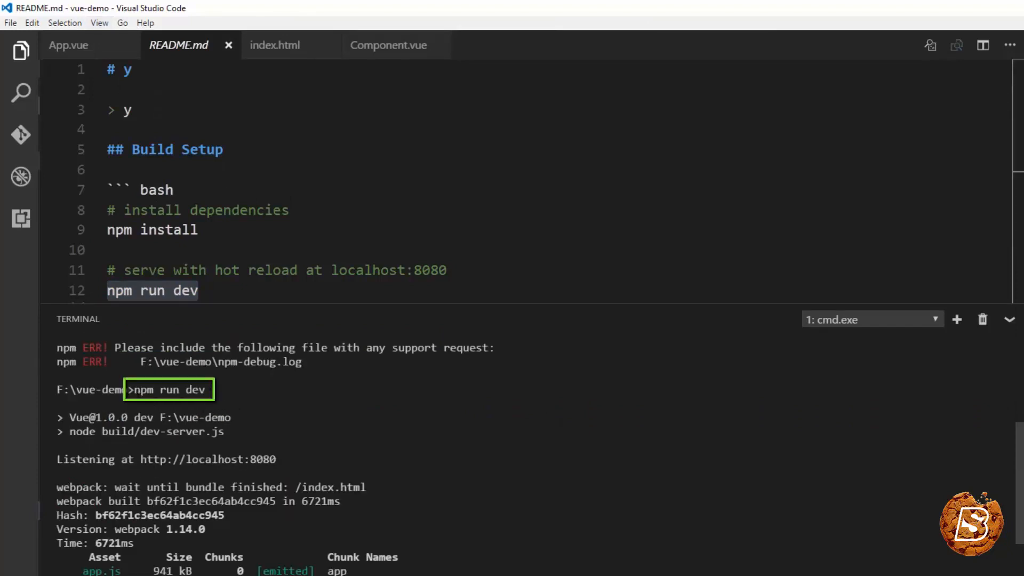
scroll(512, 449, down, 3)
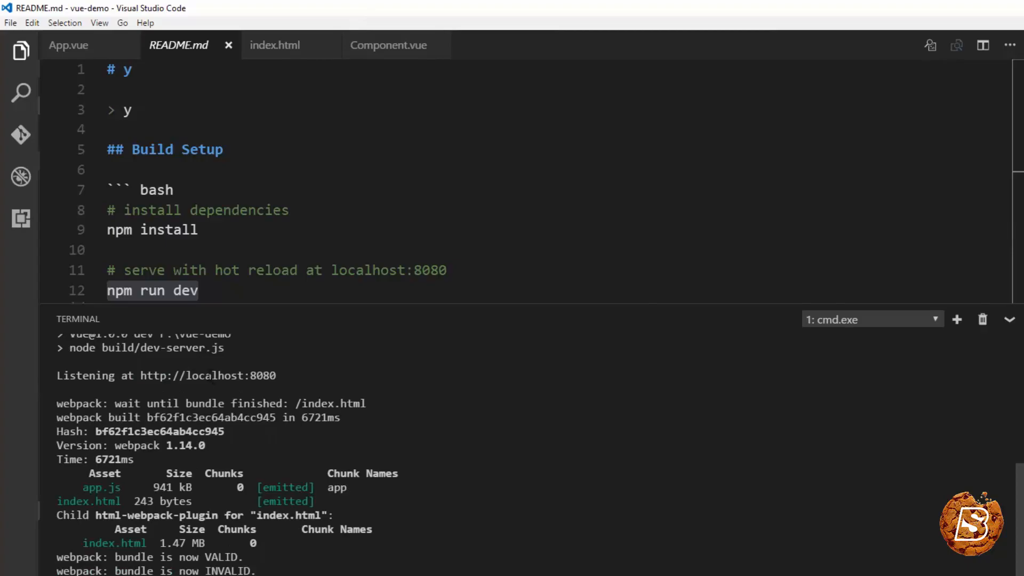
key(alt+Tab)
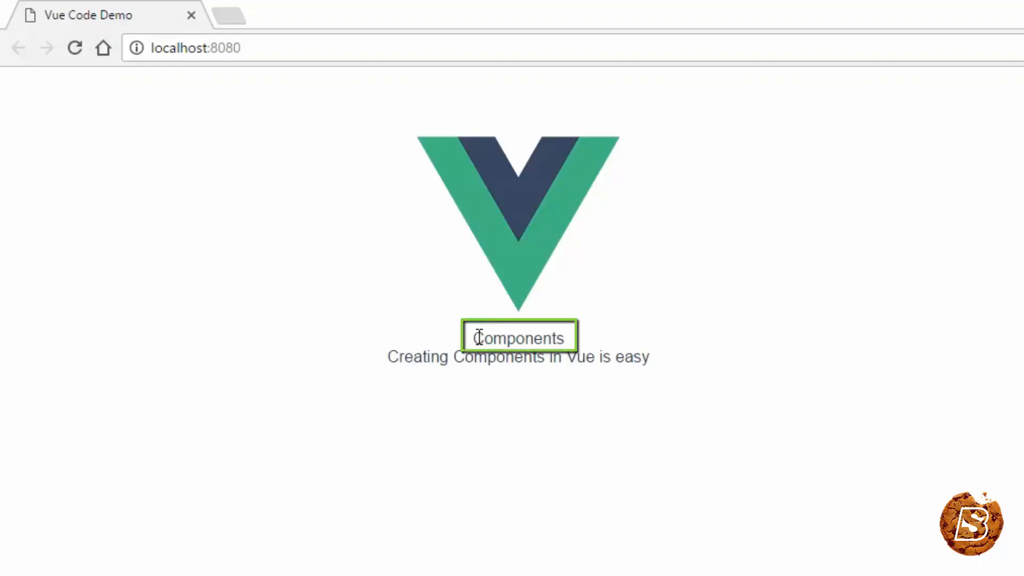
double_click(560, 338)
click(381, 358)
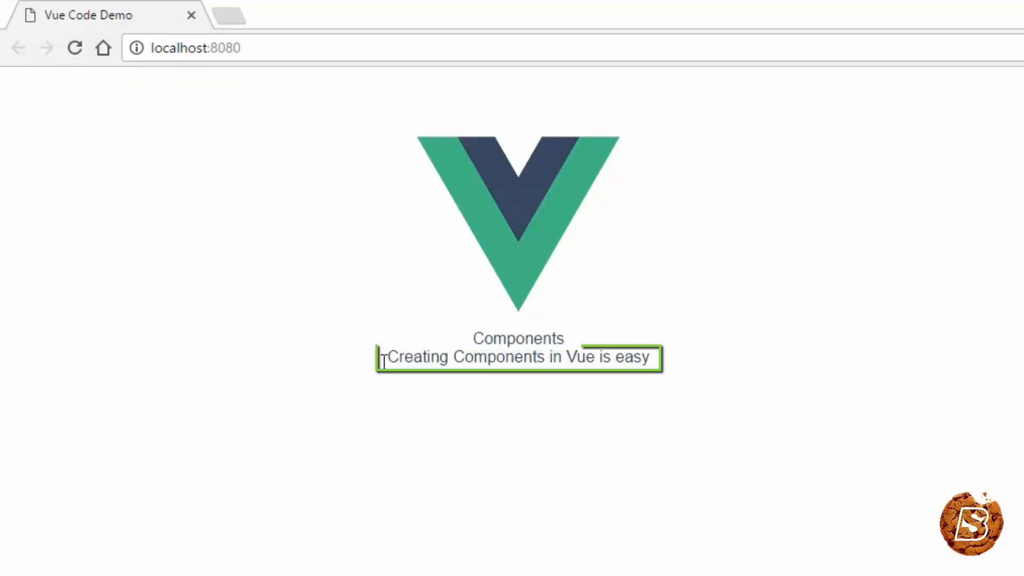
drag(382, 357, 664, 352)
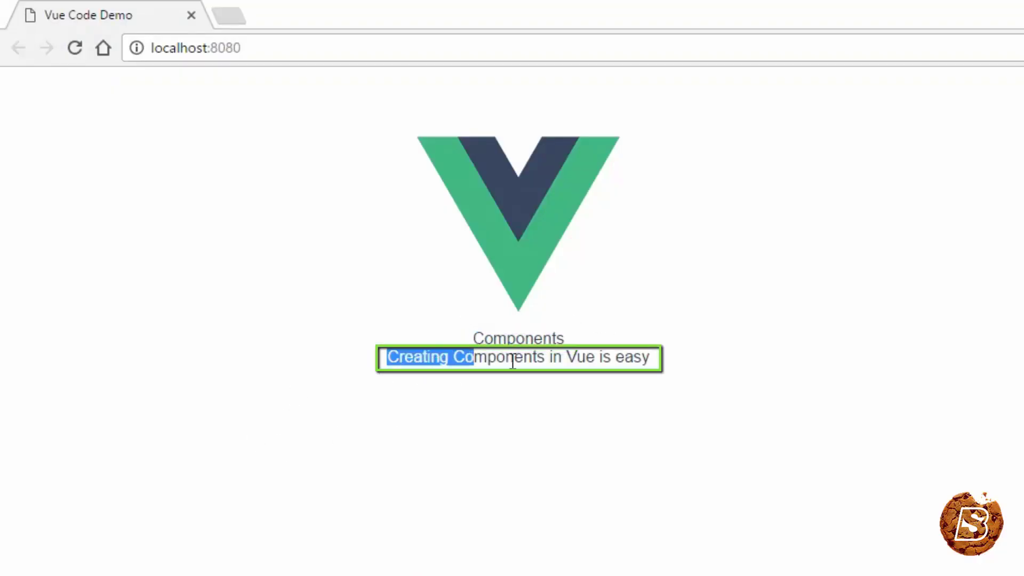
click(742, 377)
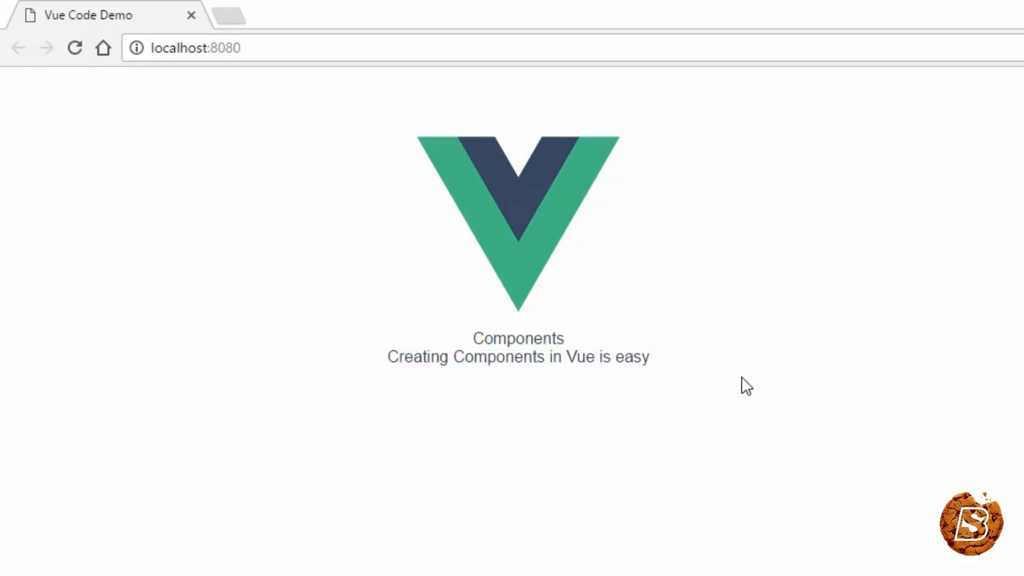